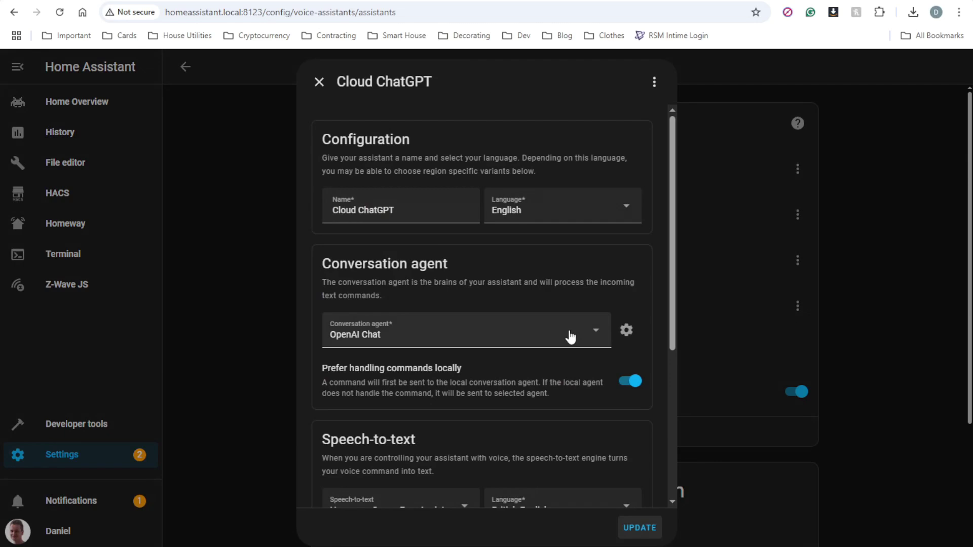
Show the list of available conversation agents in the assistant settings.
left_click(570, 336)
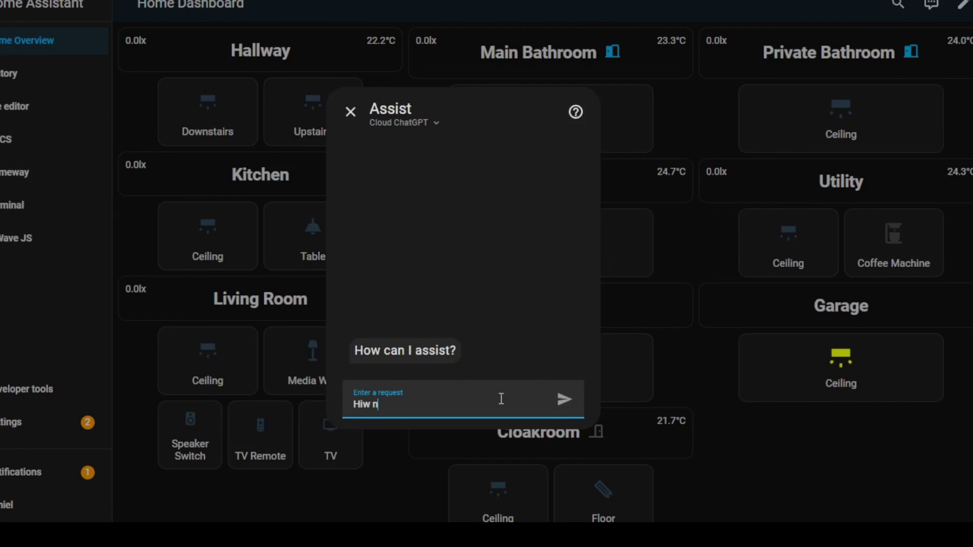
Ask Assist how many times the tracked person was in the park, then follow up about the time.
type("ow many ti")
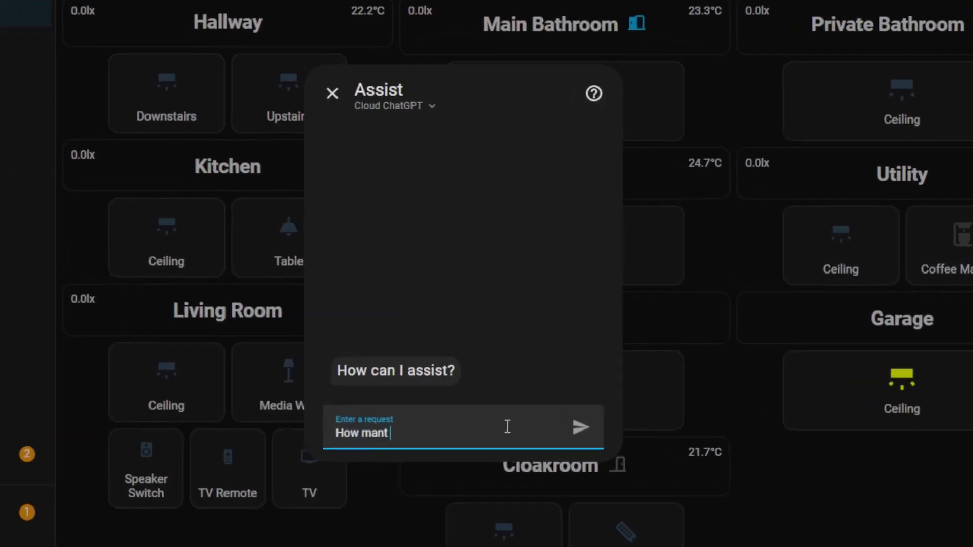
type("mes was Danie")
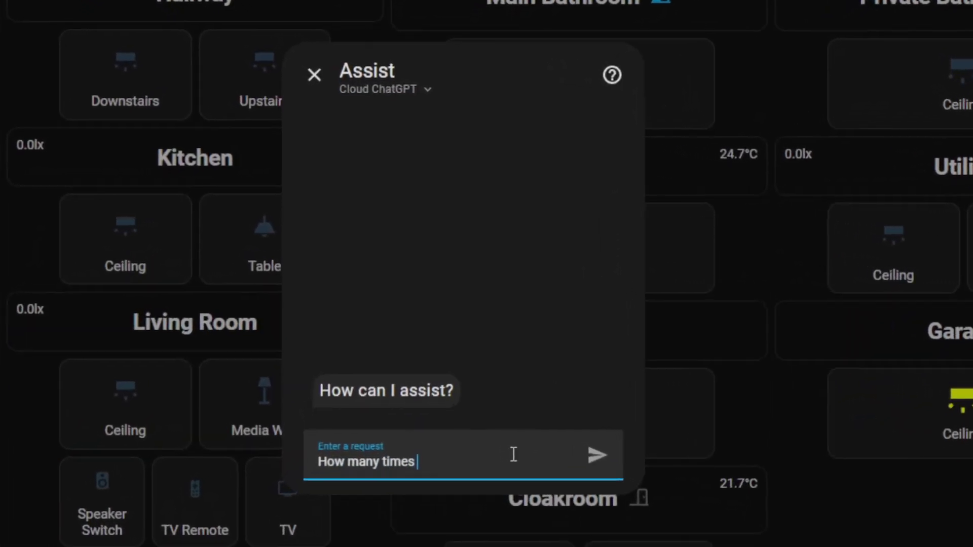
type("l in the park")
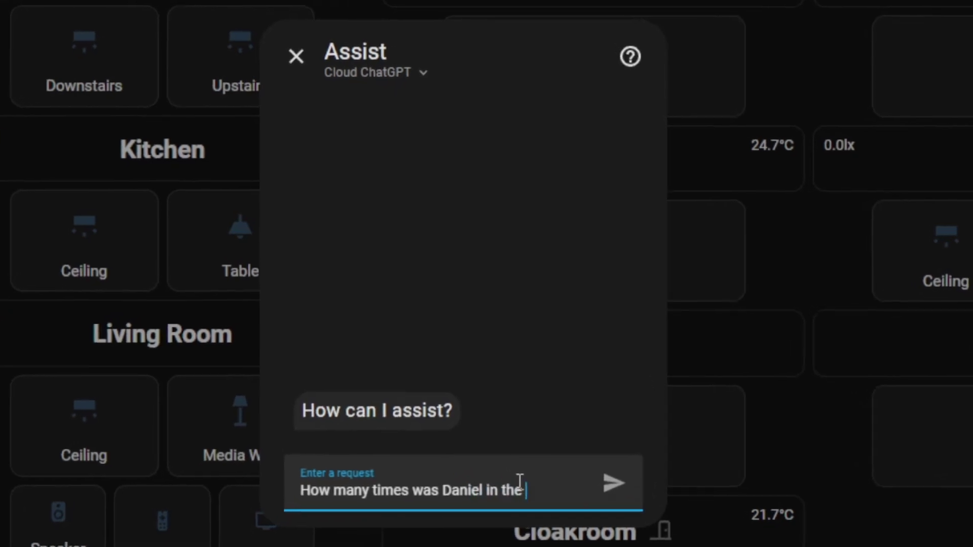
type("?")
key("Return")
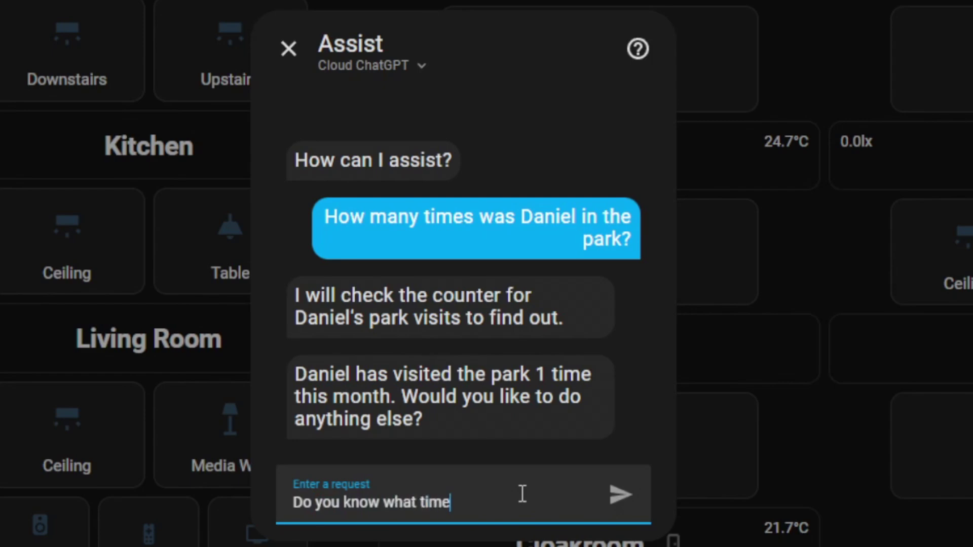
key("Return")
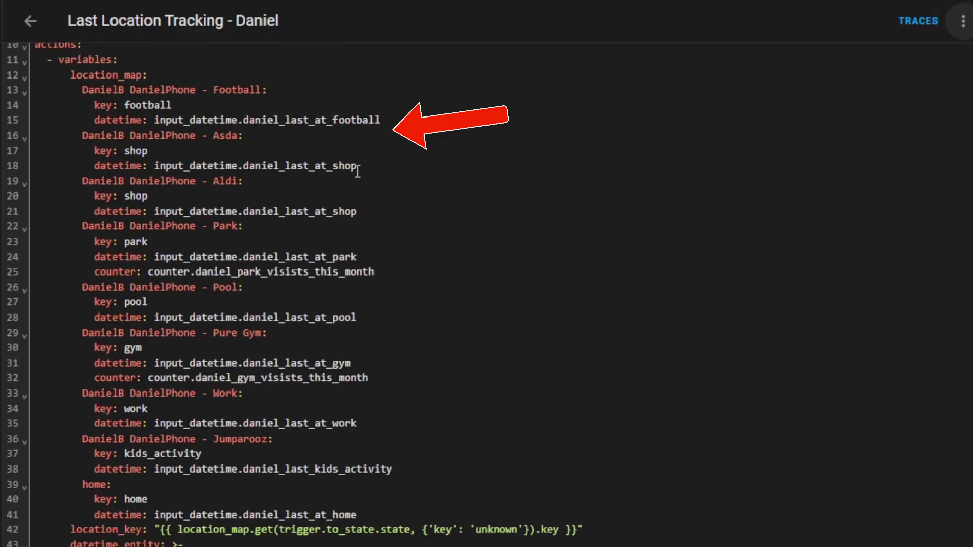
Highlight the gym lines in the YAML, then view the Last at Gym and Gym Visits This Month helpers.
left_click(211, 122)
left_click_drag(369, 377, 47, 369)
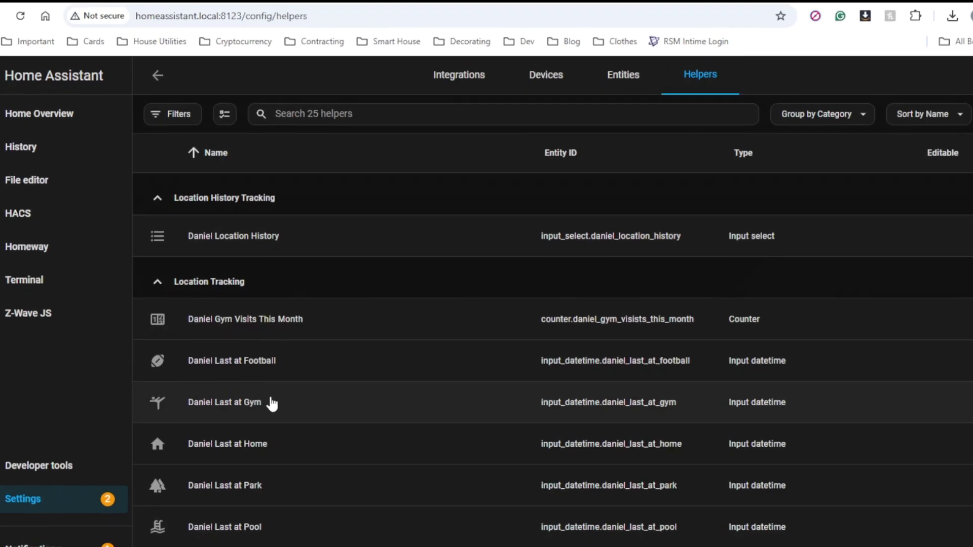
left_click(269, 402)
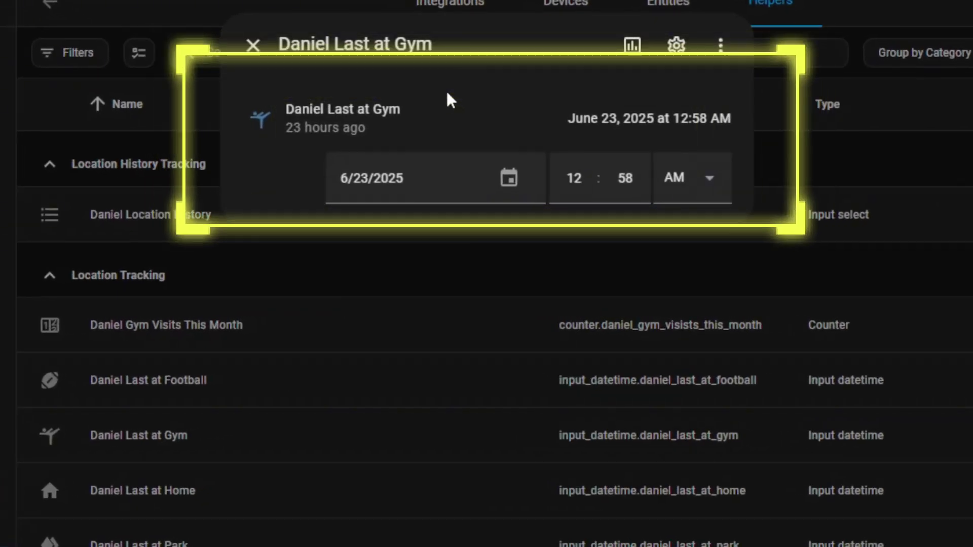
left_click(250, 48)
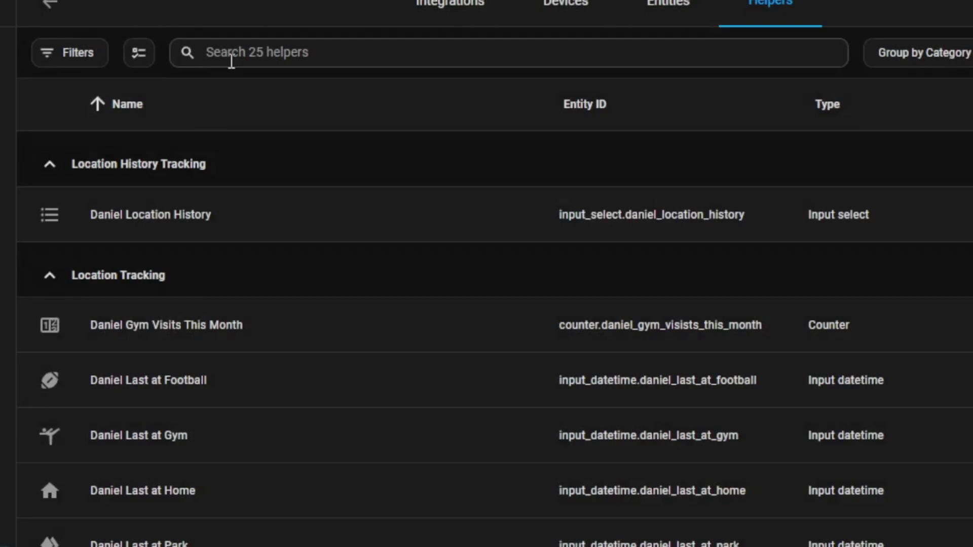
left_click(199, 336)
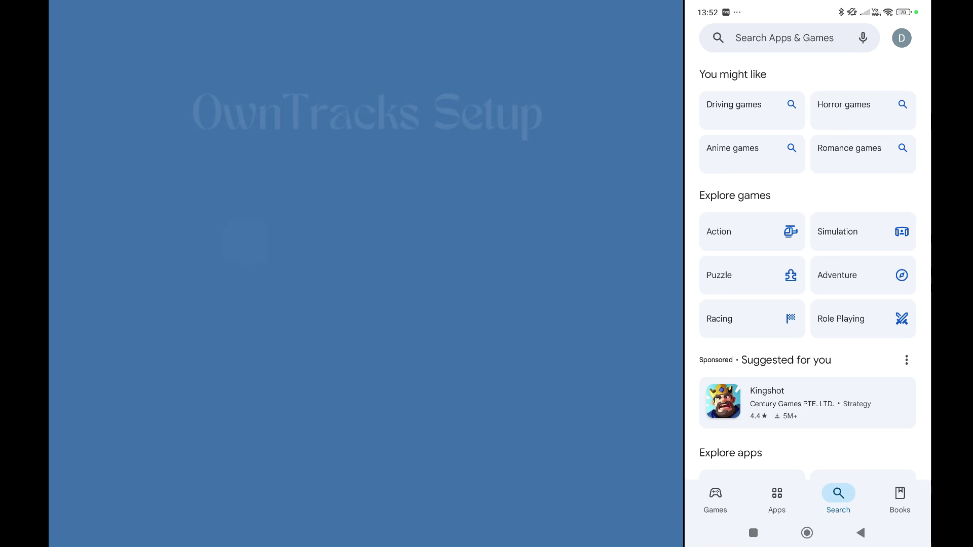
Search Google Play for 'owntracks', open the OwnTracks result and install it.
left_click(784, 38)
left_click(760, 249)
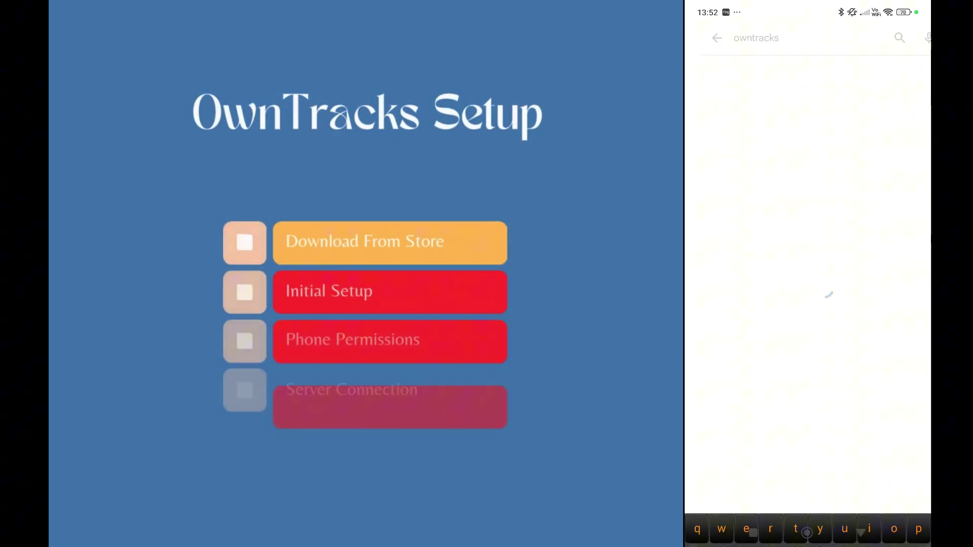
left_click(760, 170)
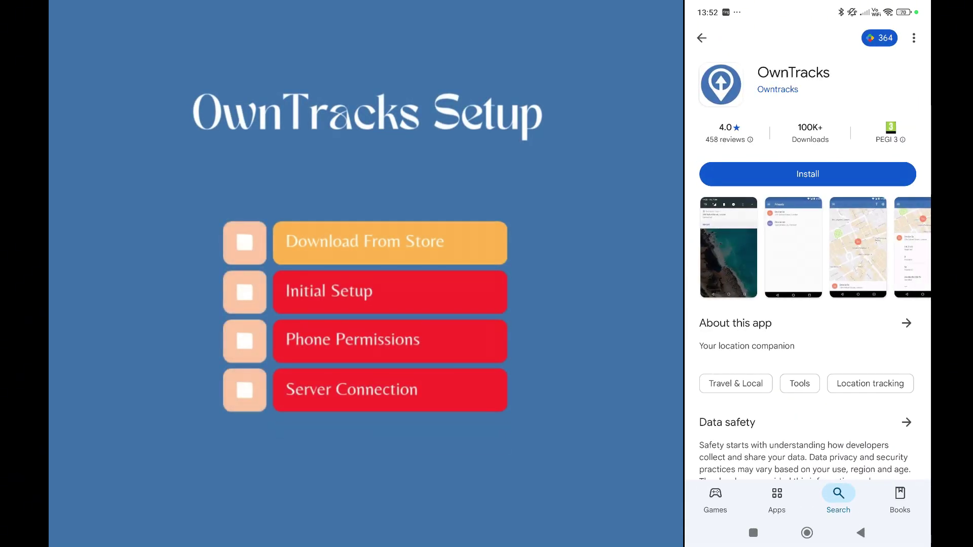
left_click(808, 173)
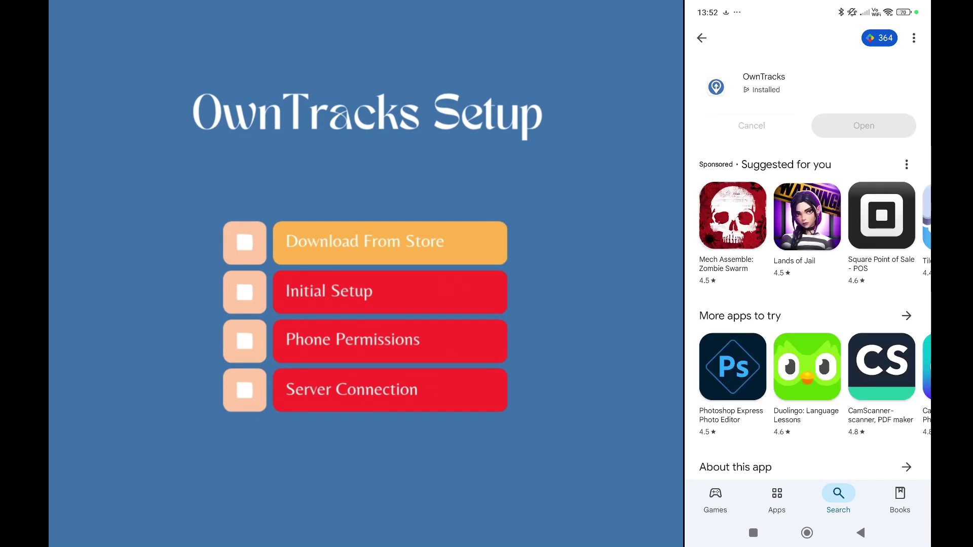
Launch OwnTracks, pass the welcome page and grant location access while using the app.
left_click(864, 126)
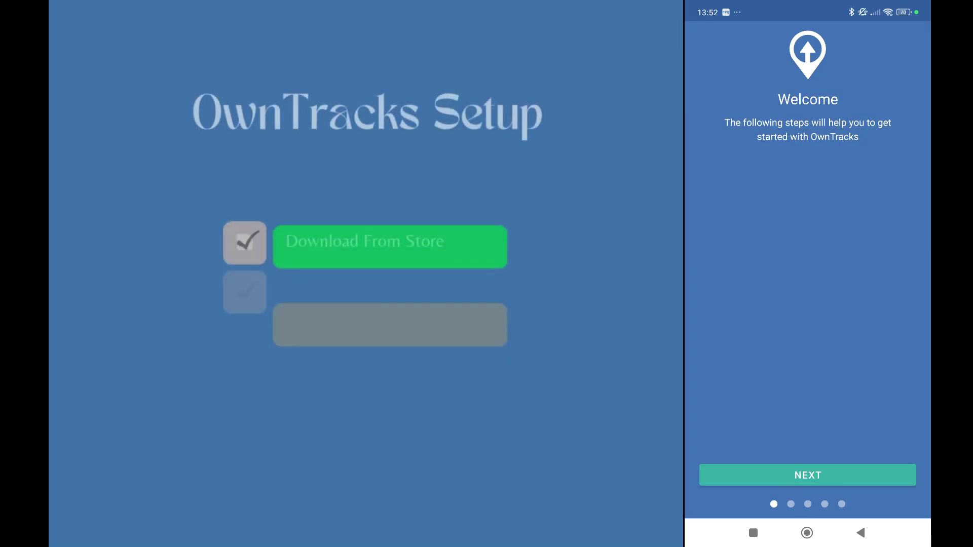
left_click(808, 476)
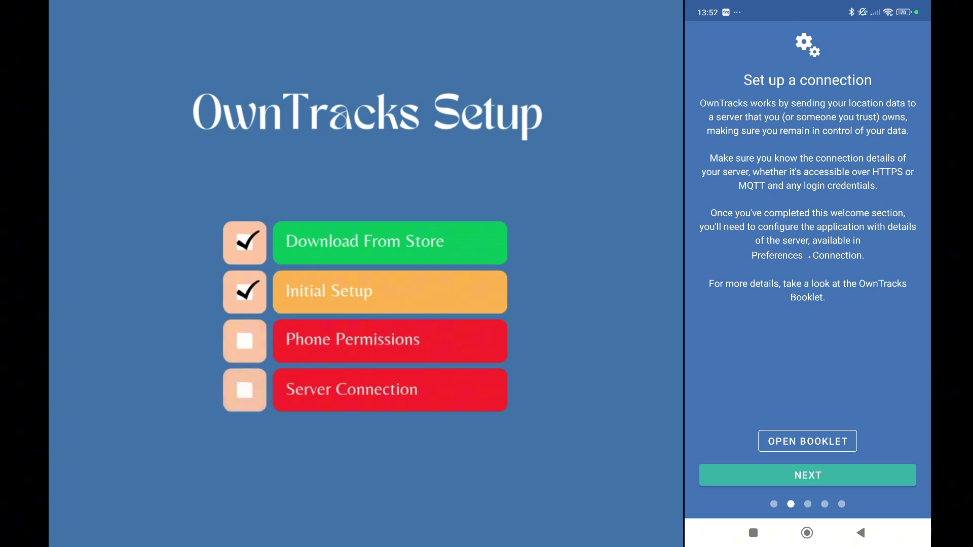
left_click(807, 475)
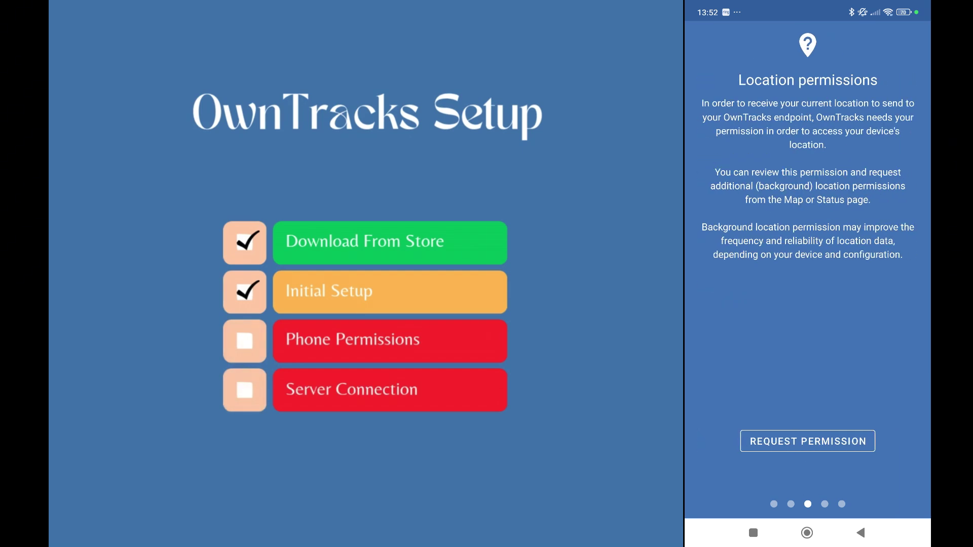
left_click(808, 441)
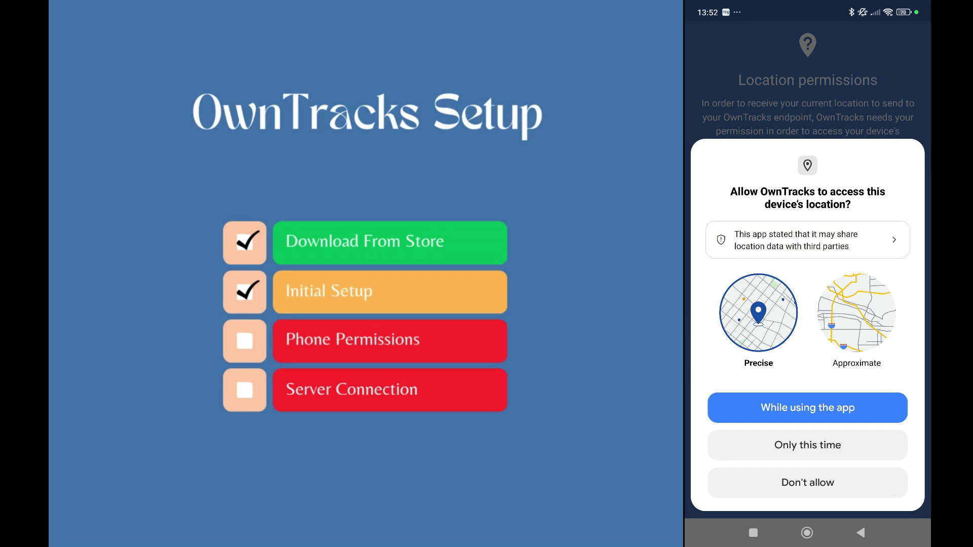
left_click(807, 408)
left_click(808, 475)
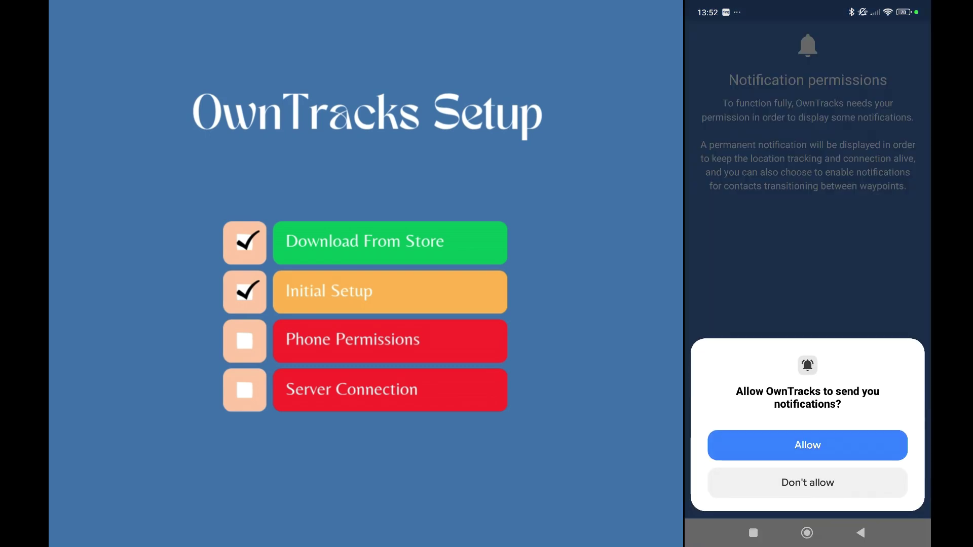
Allow notifications, finish setup, set location to Allow all the time and return to the map.
left_click(808, 445)
left_click(808, 475)
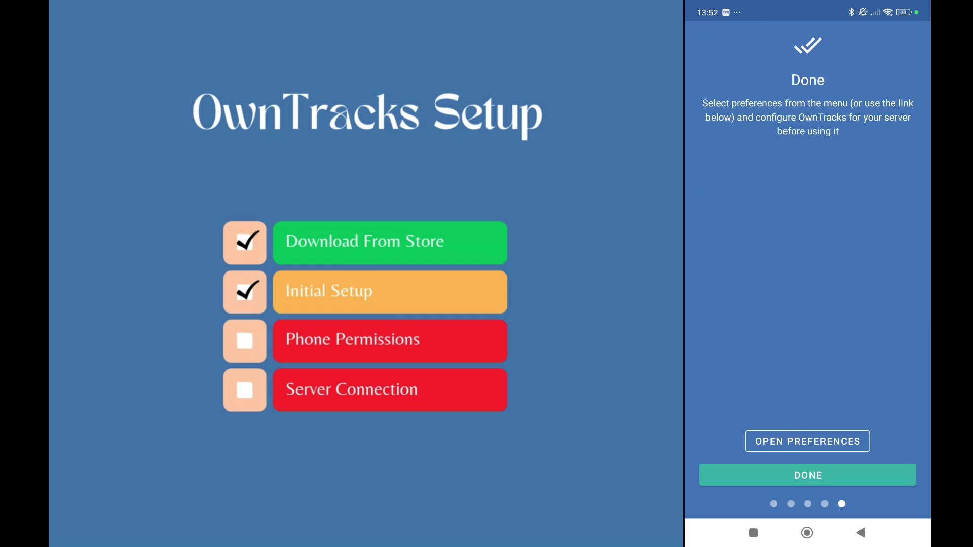
left_click(808, 475)
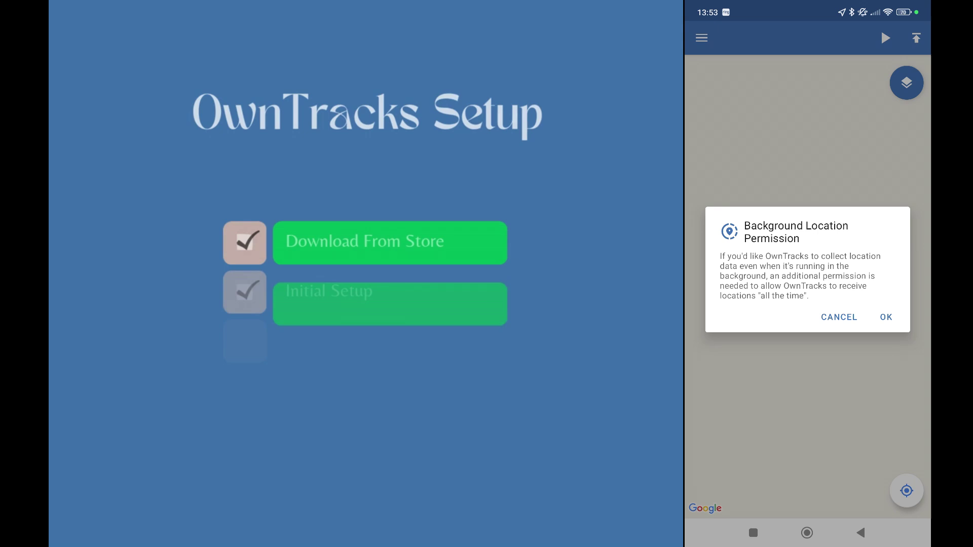
left_click(886, 317)
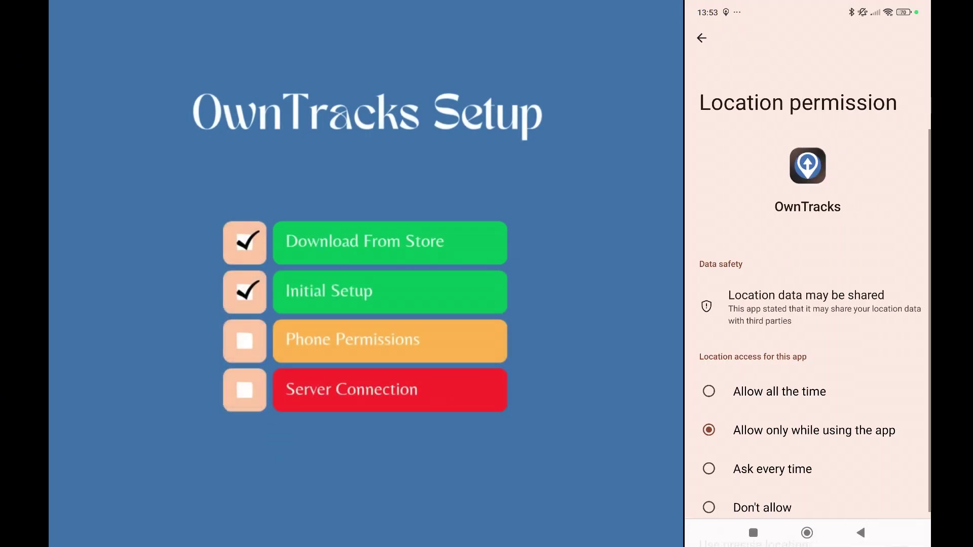
left_click(709, 391)
scroll(807, 304, "down", 2)
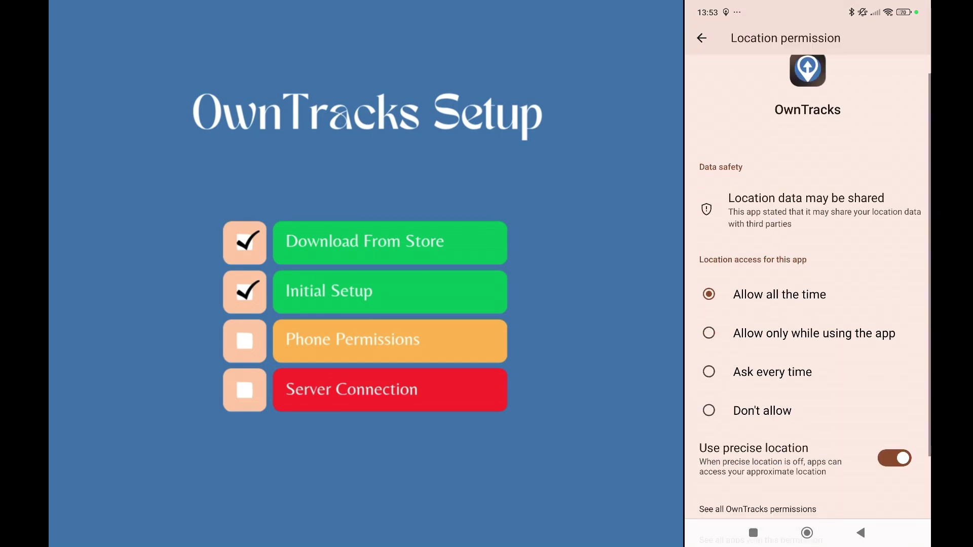
scroll(808, 304, "up", 3)
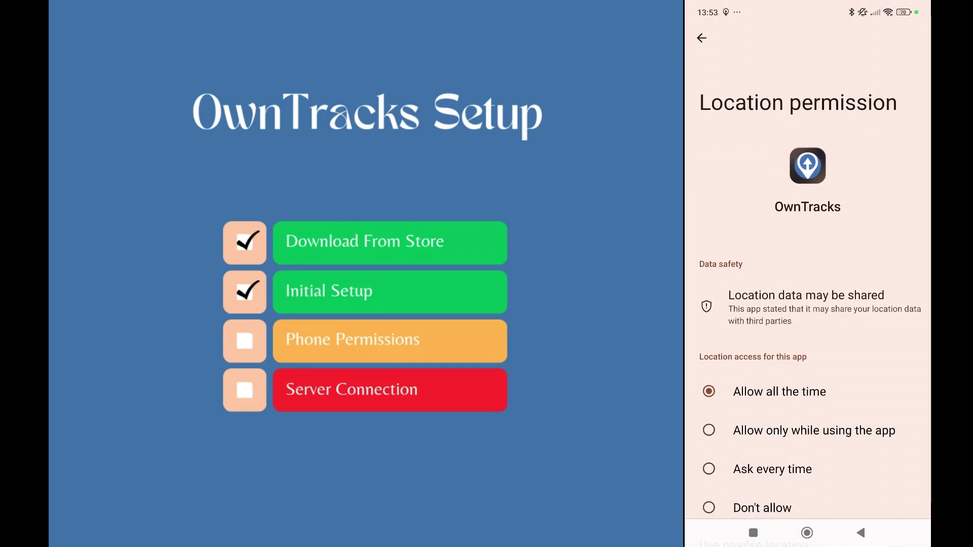
right_click(876, 28)
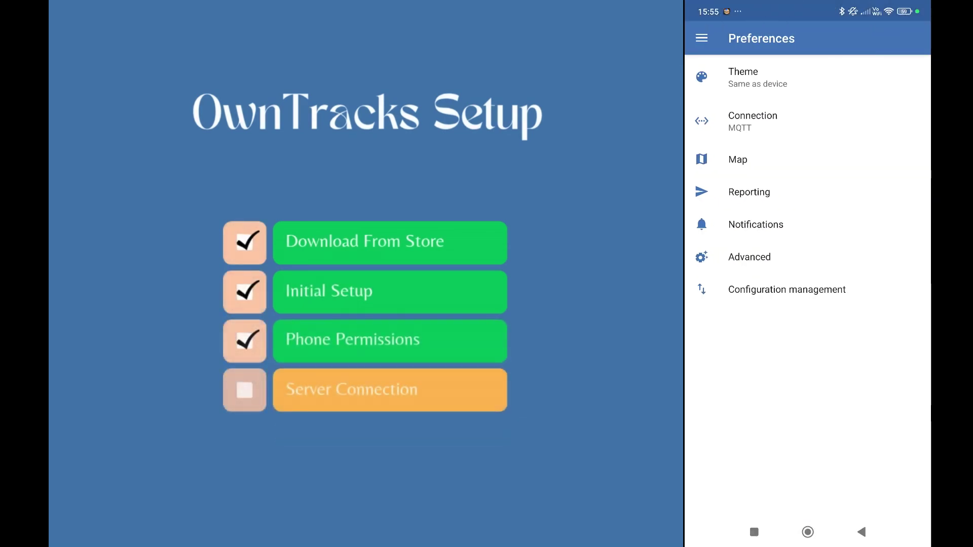
Switch the OwnTracks connection mode to HTTP.
left_click(753, 121)
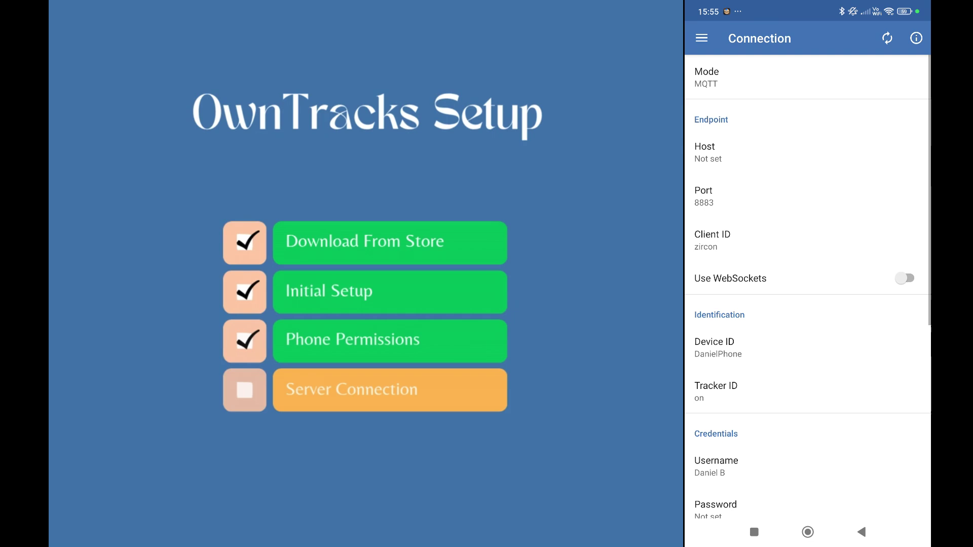
left_click(706, 77)
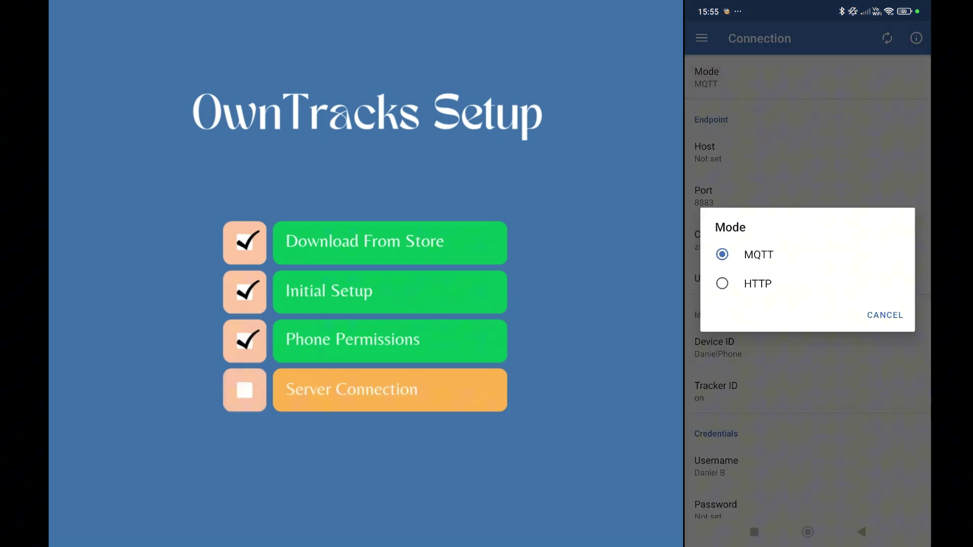
left_click(729, 282)
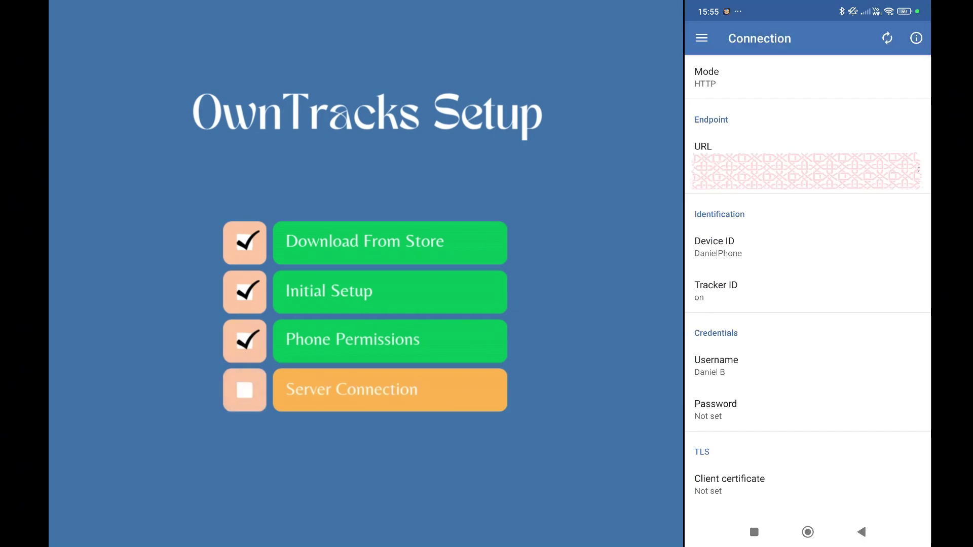
Enter the endpoint URL, device ID and username, then bring up the main menu.
left_click(805, 167)
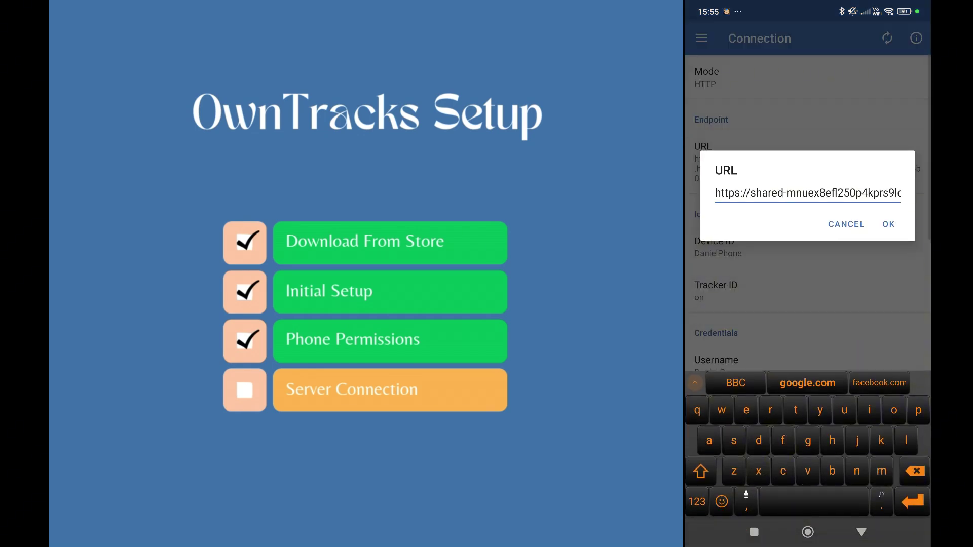
left_click(888, 224)
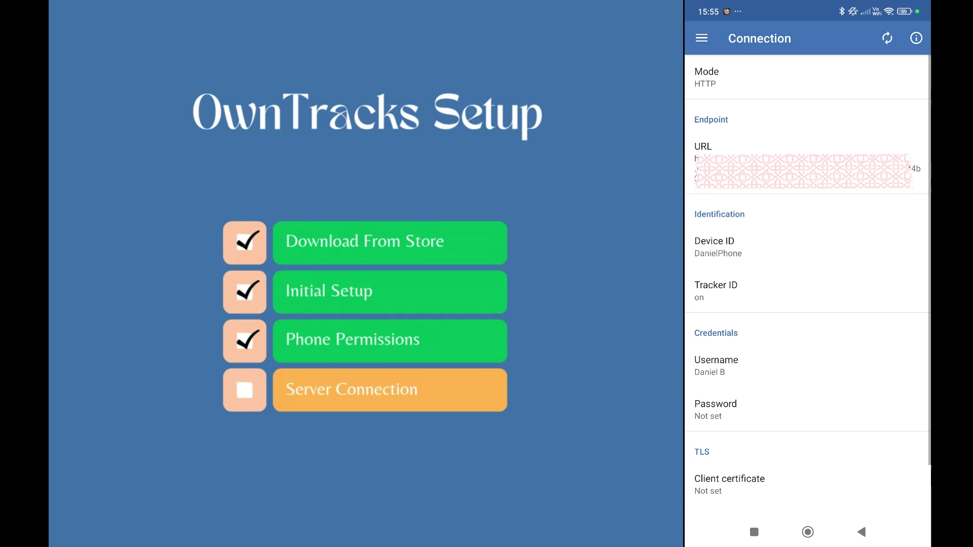
left_click(805, 246)
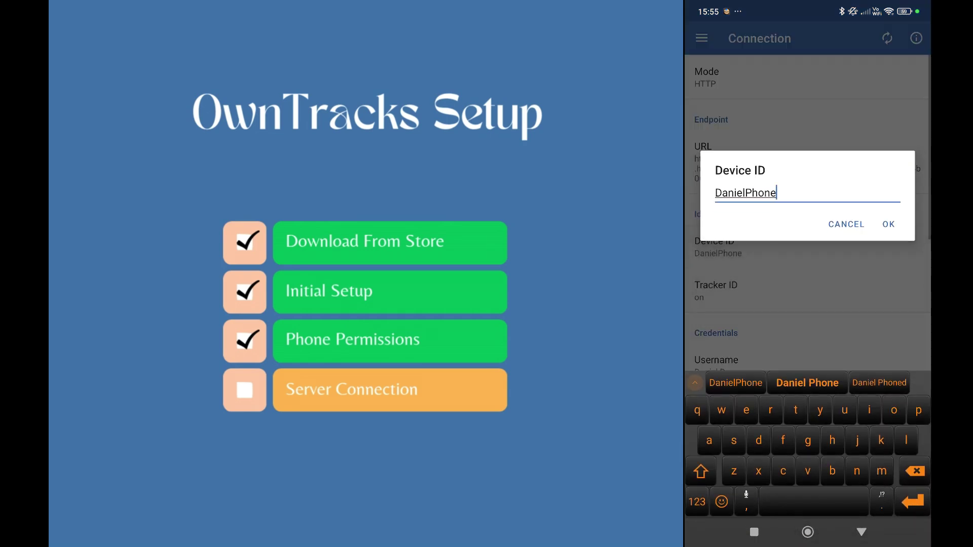
left_click(888, 224)
left_click(806, 366)
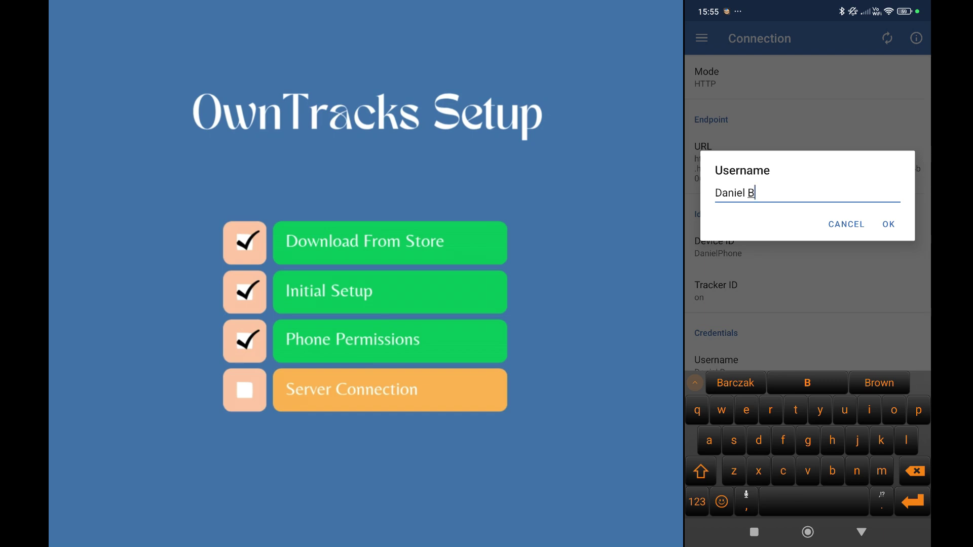
left_click(888, 224)
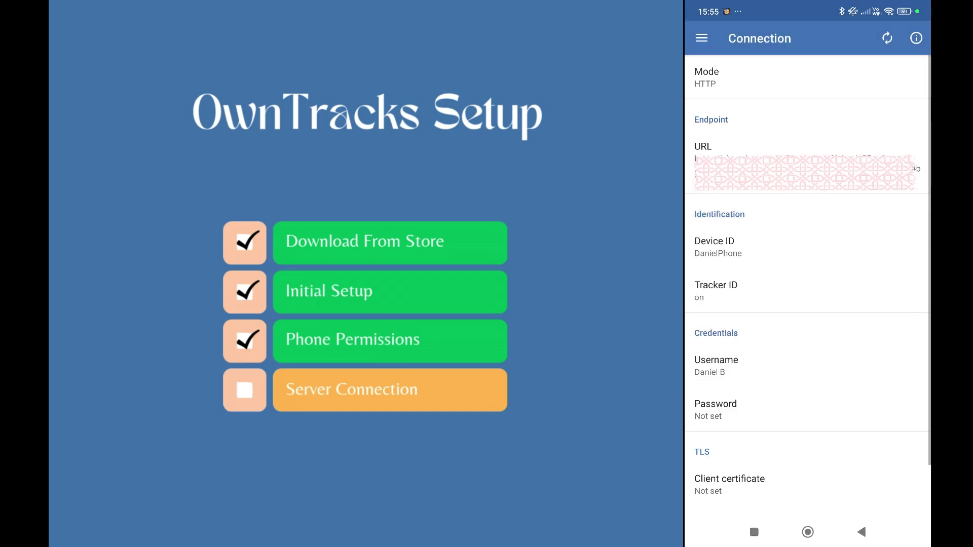
left_click(701, 38)
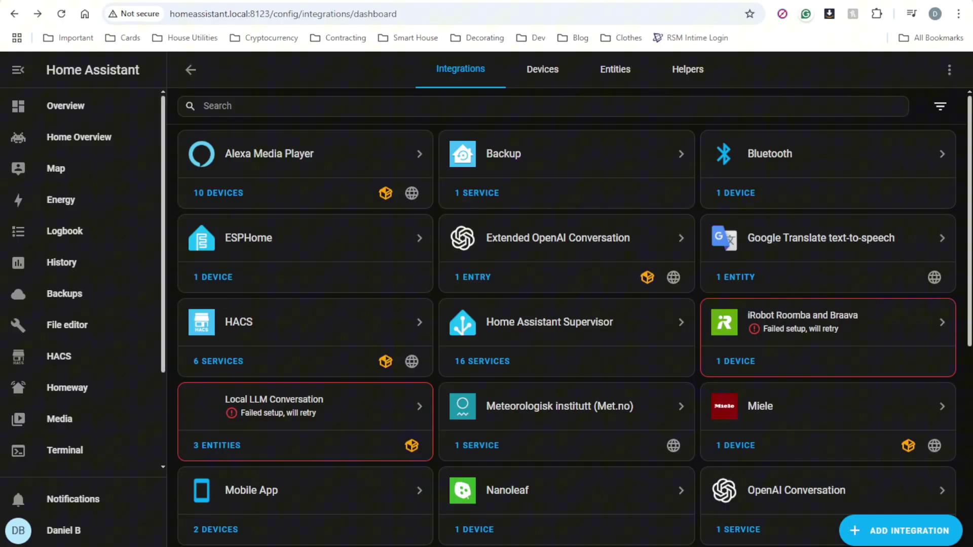
Add the OwnTracks integration from Devices & services by searching 'Own' and confirming setup.
scroll(81, 304, "down", 3)
left_click(80, 449)
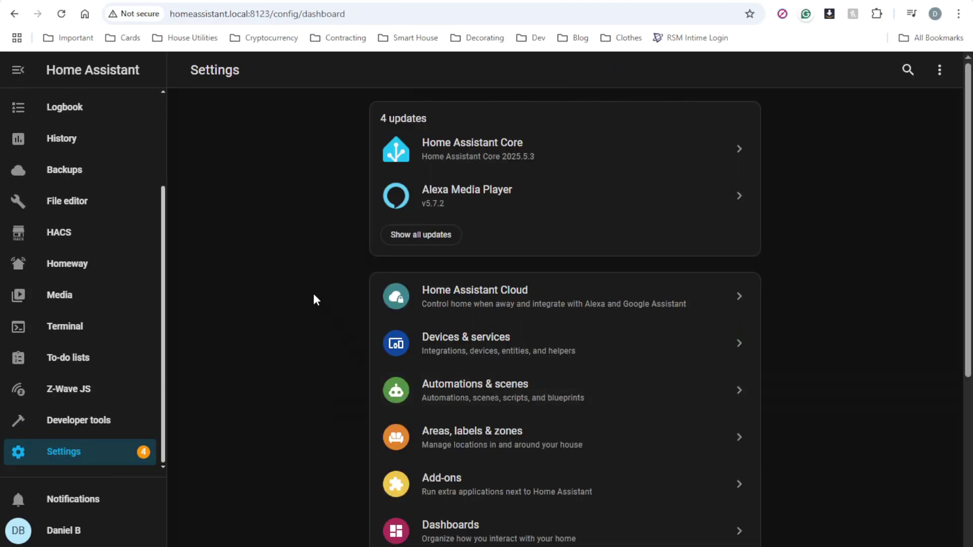
scroll(446, 256, "down", 3)
scroll(474, 257, "up", 3)
left_click(526, 351)
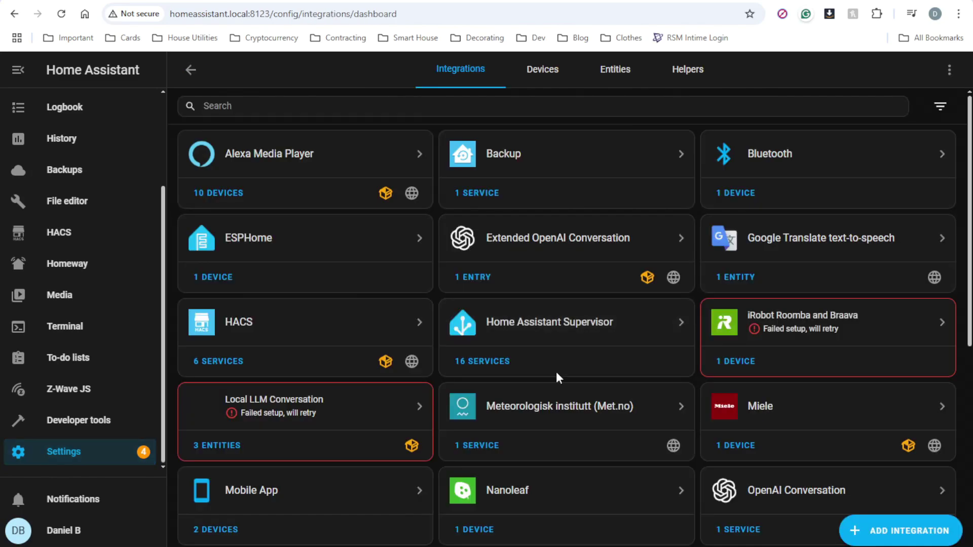
left_click(902, 528)
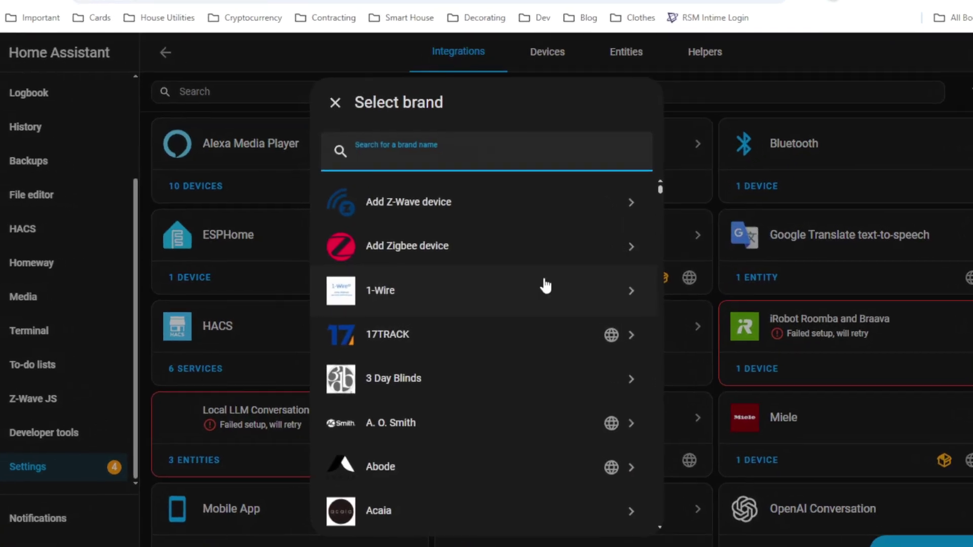
type("Own")
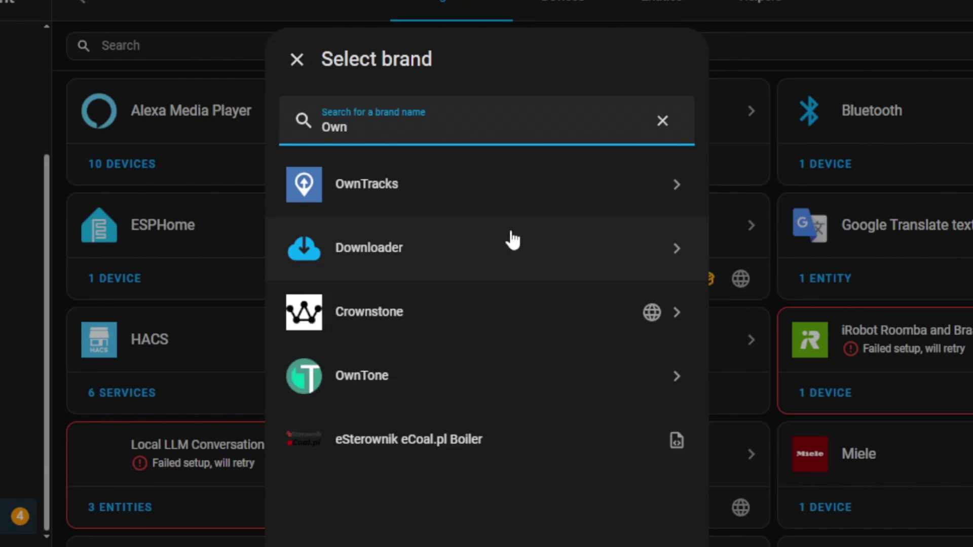
left_click(473, 189)
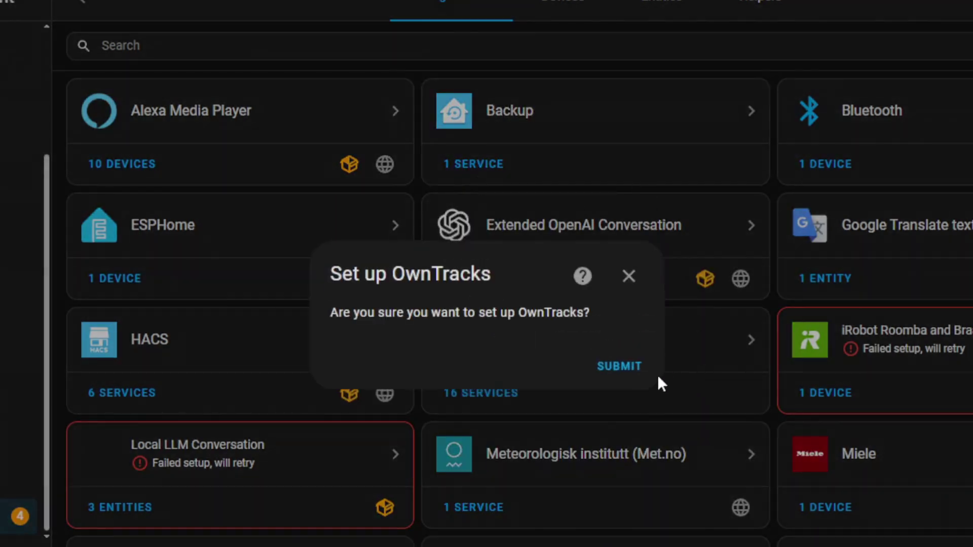
left_click(620, 368)
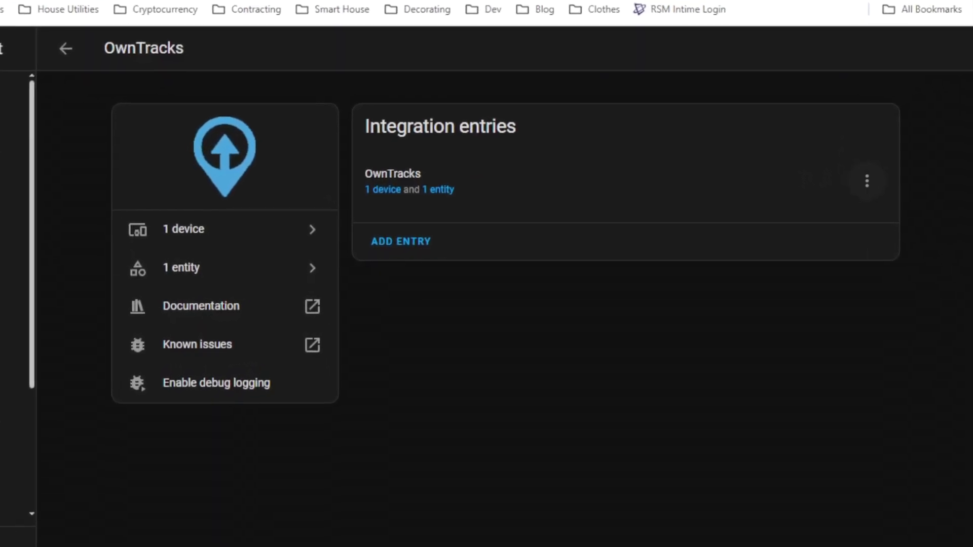
left_click(885, 189)
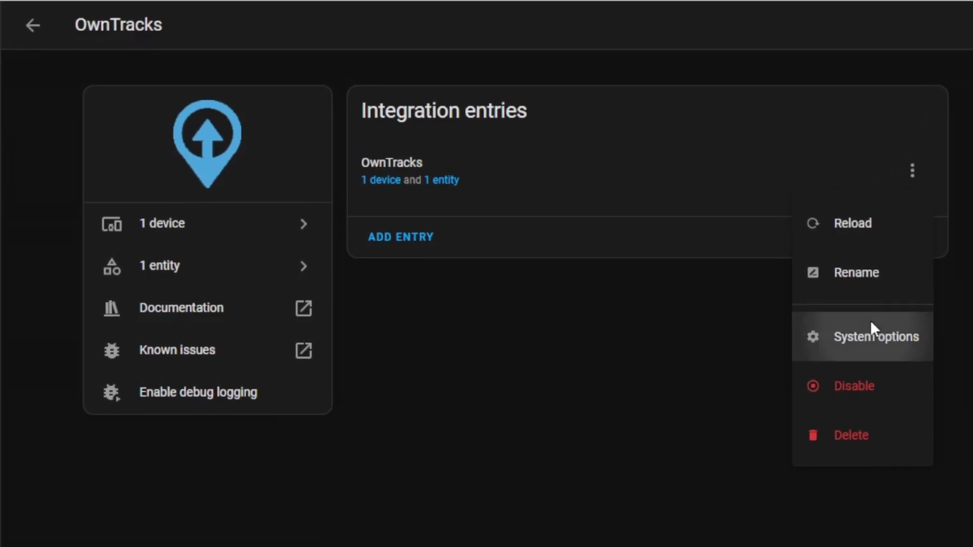
left_click(817, 334)
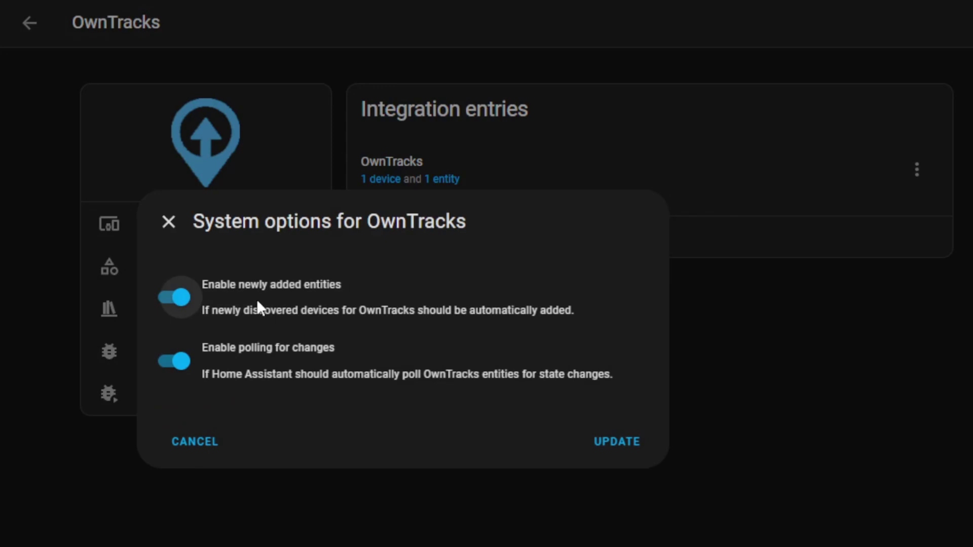
left_click(167, 223)
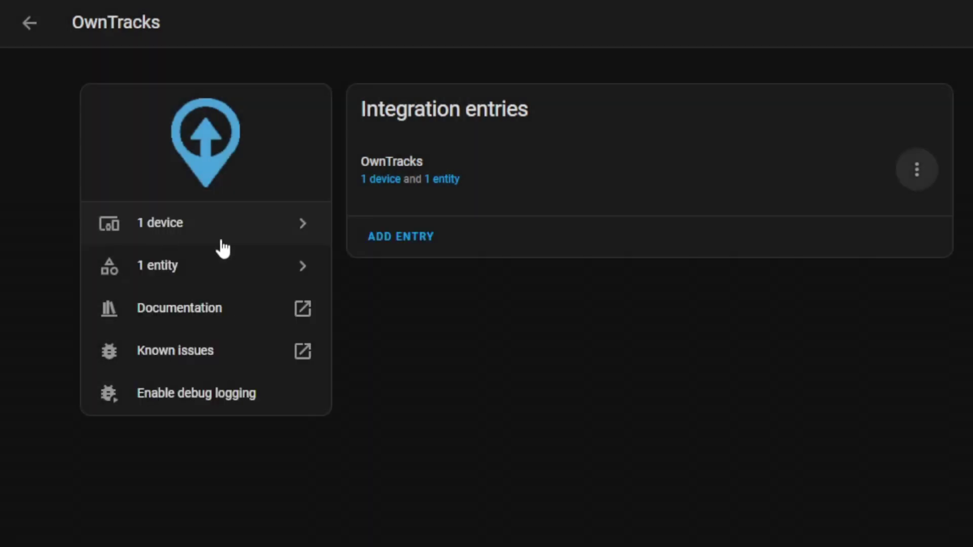
left_click(381, 180)
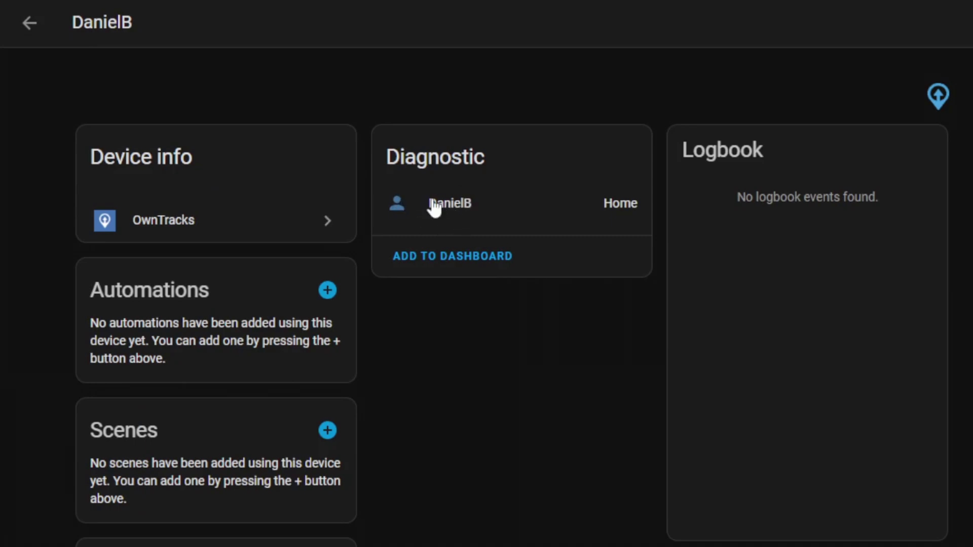
Return to the OwnTracks integration and open its tracker entity from the entity list.
left_click(37, 36)
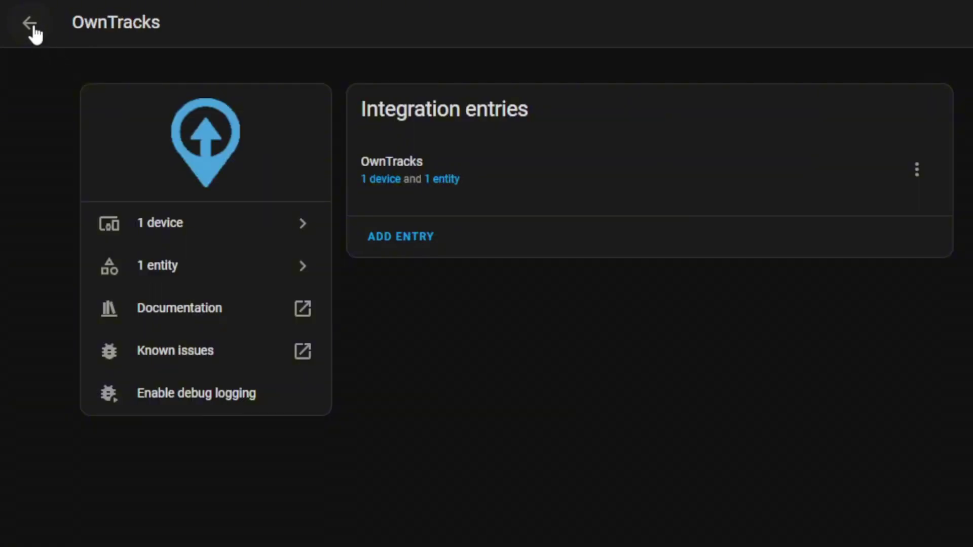
left_click(446, 181)
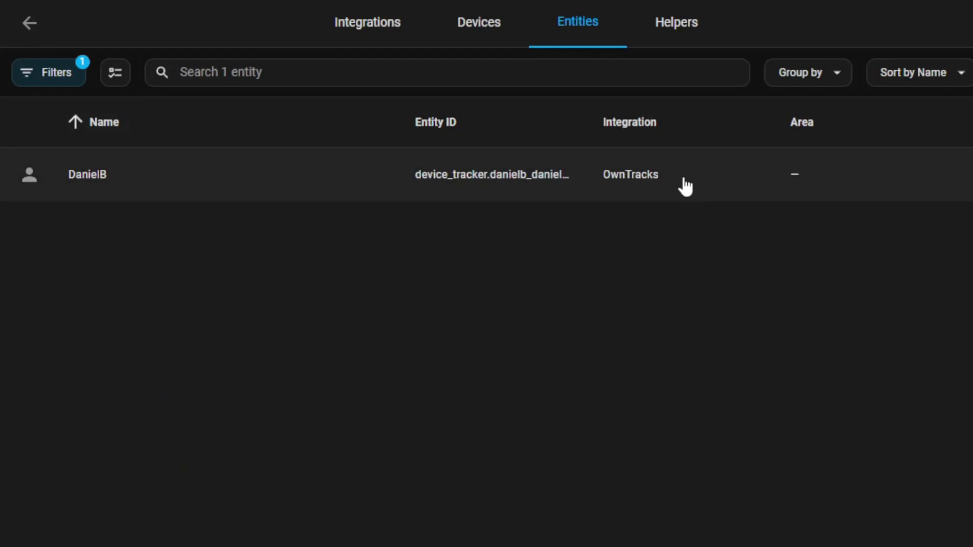
left_click(534, 176)
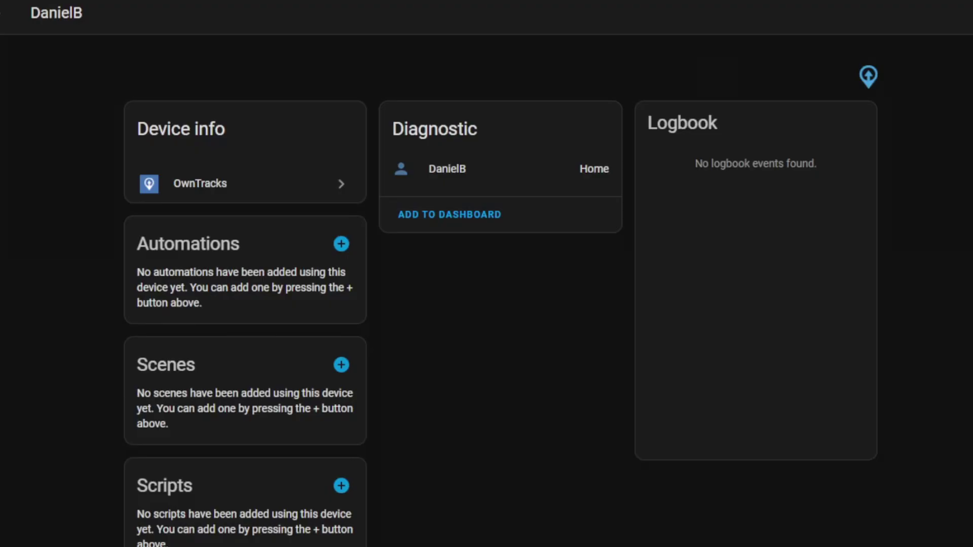
Expose the OwnTracks tracker entity to Assist in its voice assistant settings.
left_click(493, 162)
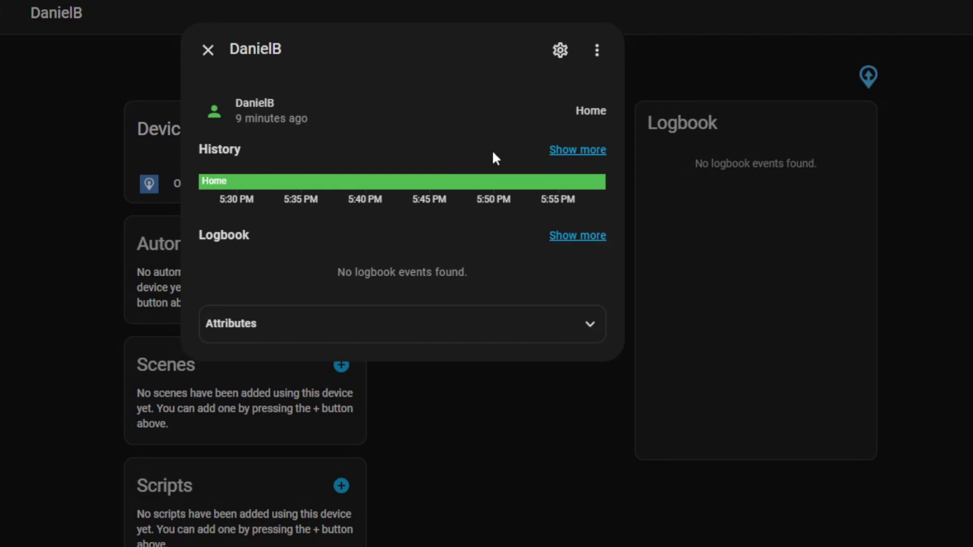
left_click(560, 49)
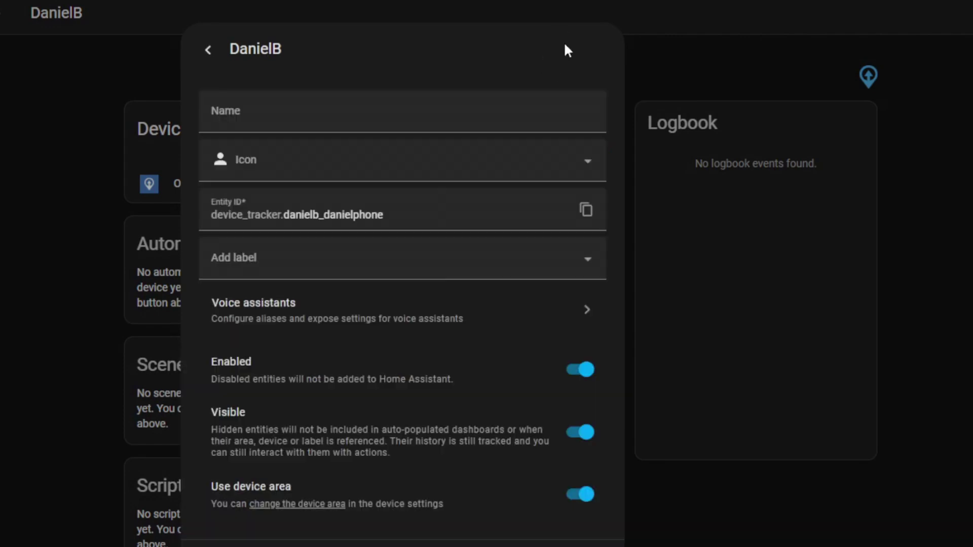
left_click(493, 319)
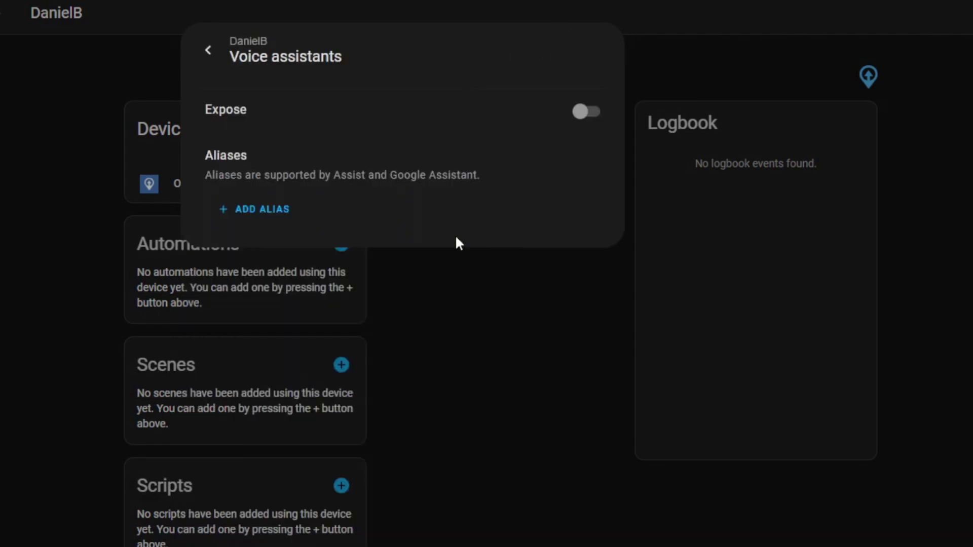
left_click(597, 122)
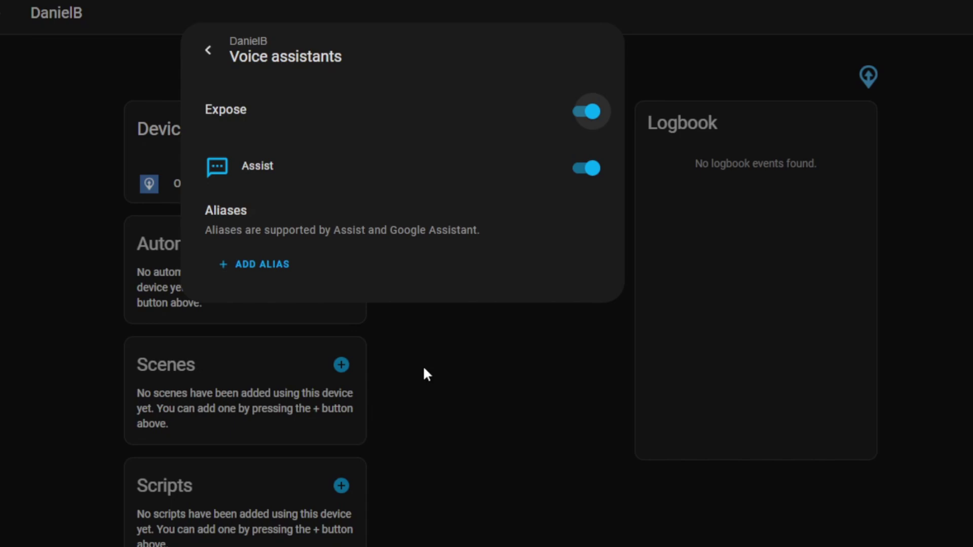
Give the tracker a friendly display name, save it and close the entity dialog.
left_click(208, 49)
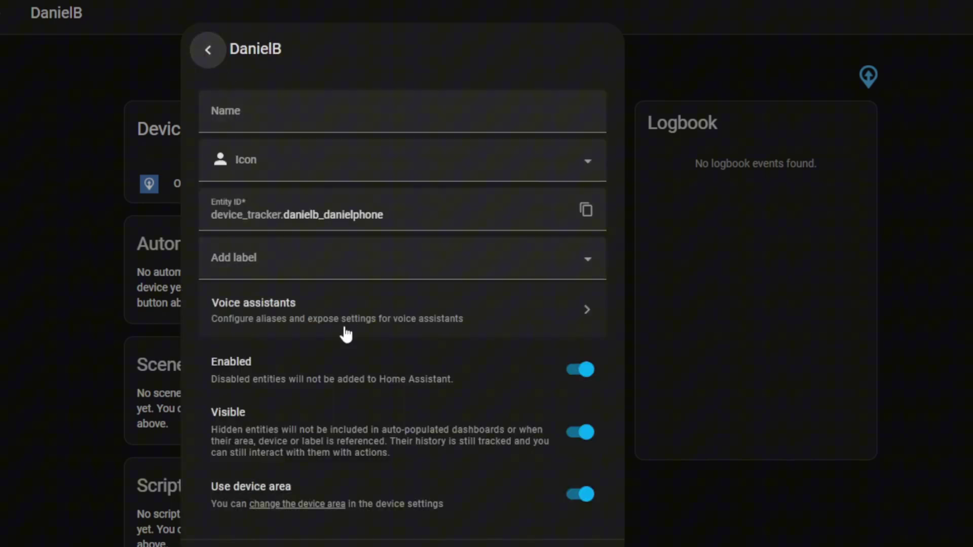
left_click(345, 319)
left_click(207, 50)
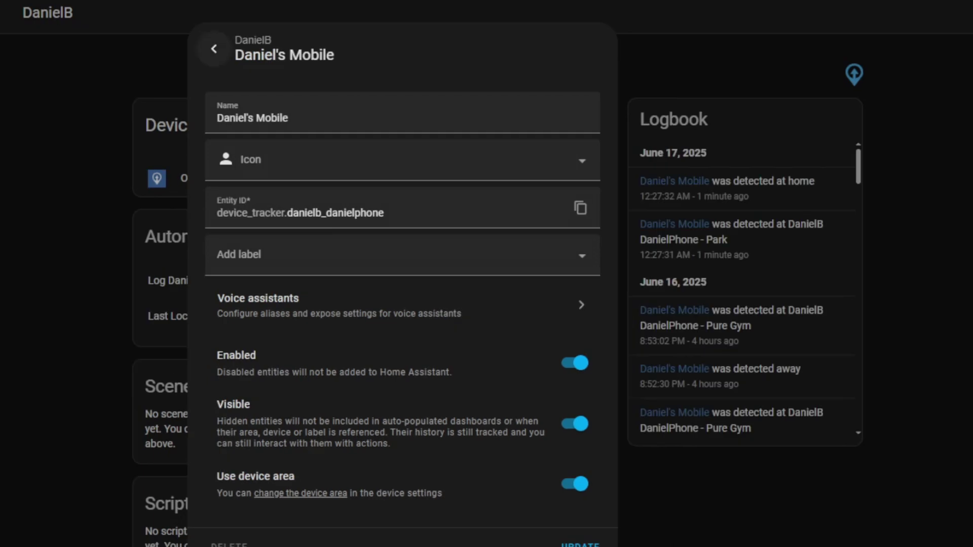
left_click(214, 49)
left_click(214, 48)
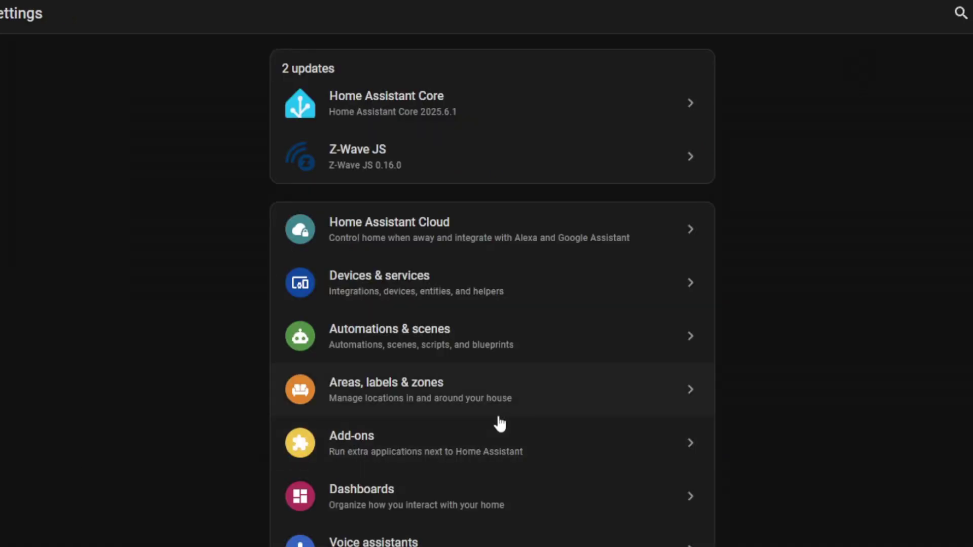
In People, set the person's Track device to the OwnTracks mobile and close their settings.
scroll(500, 424, "down", 4)
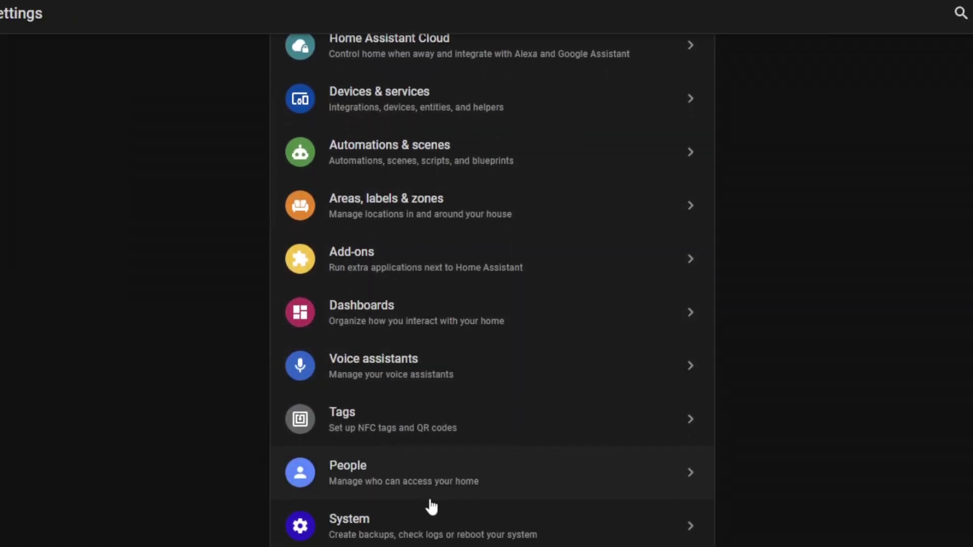
left_click(404, 479)
left_click(524, 117)
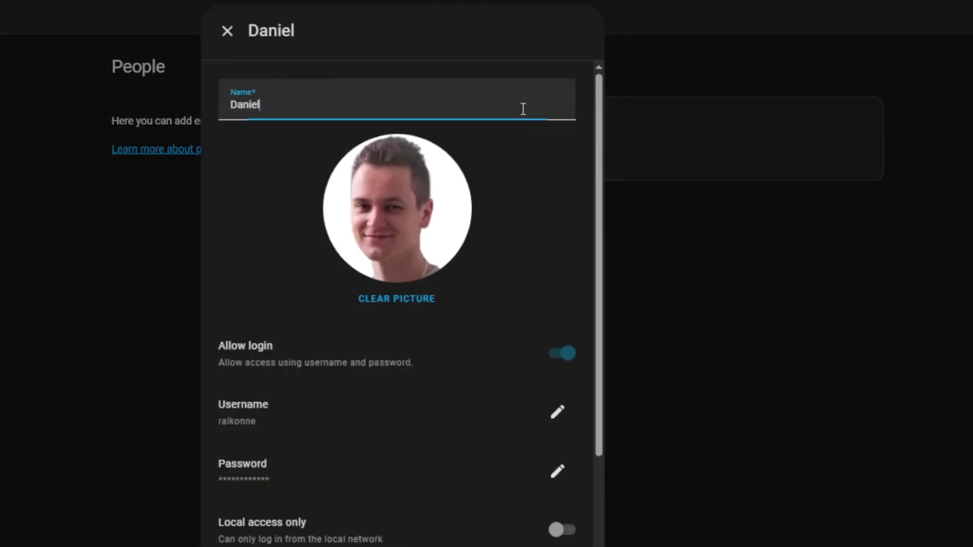
scroll(462, 287, "down", 3)
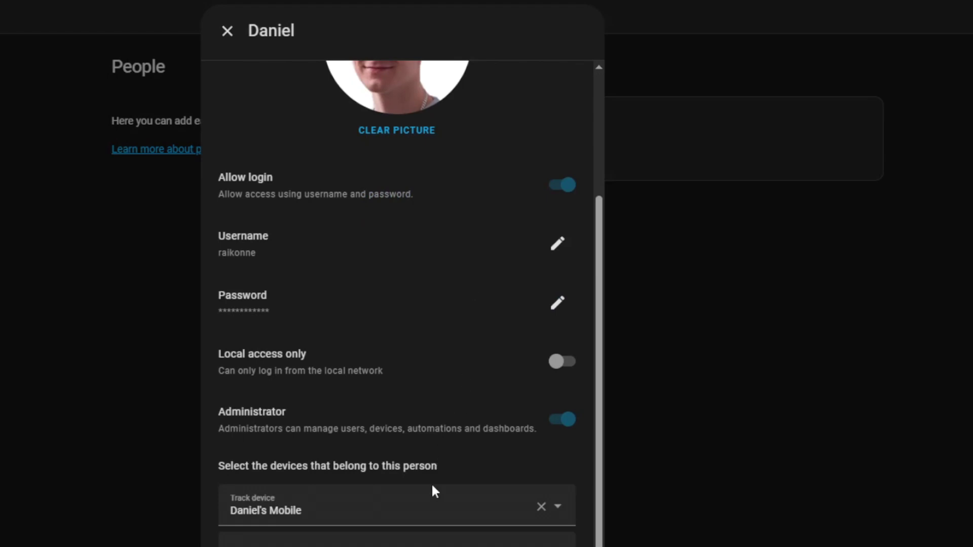
left_click(421, 507)
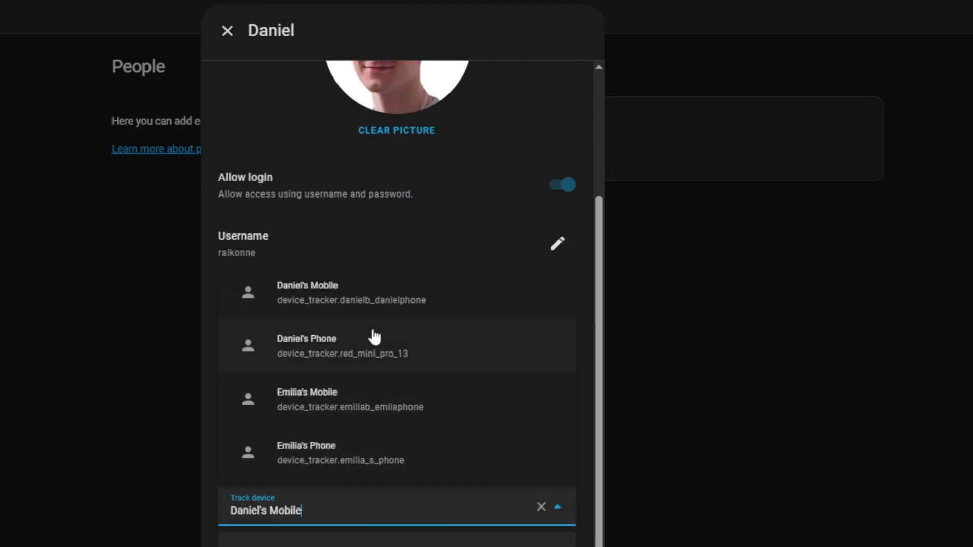
key("Escape")
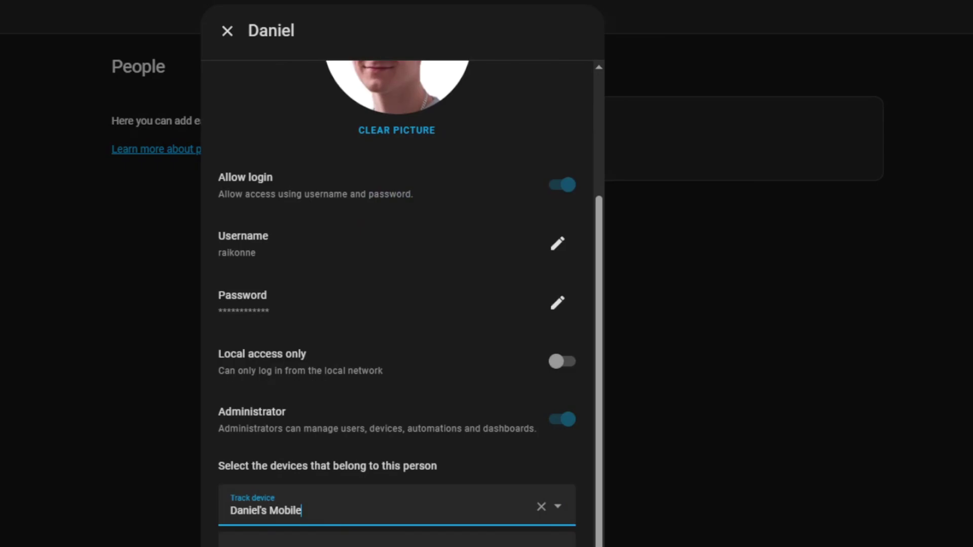
key("Escape")
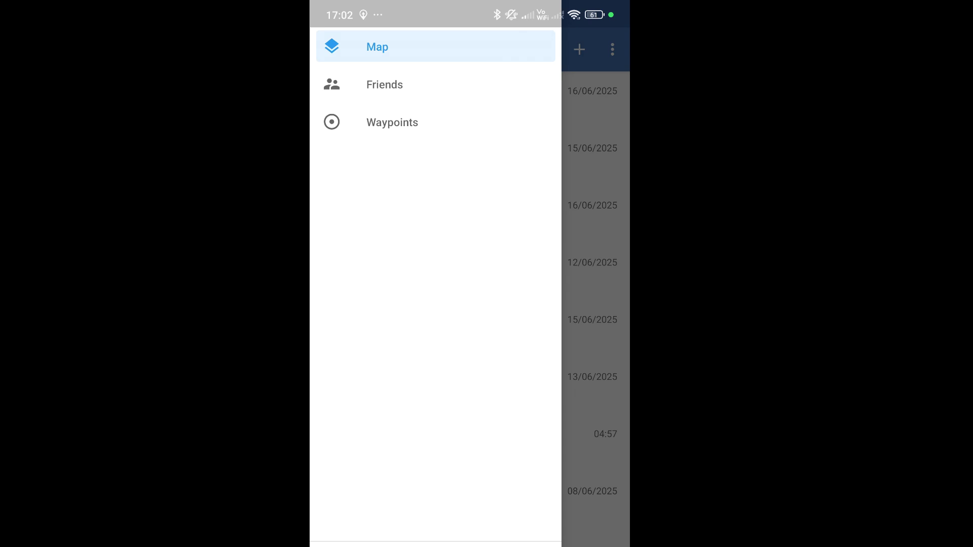
Go from the OwnTracks map to the Waypoints list and start a new waypoint.
left_click(377, 46)
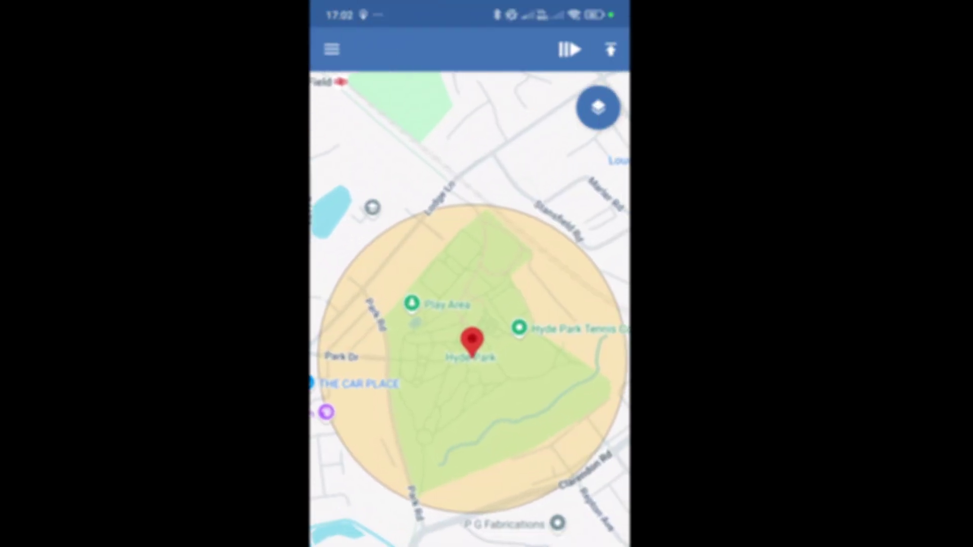
left_click(332, 49)
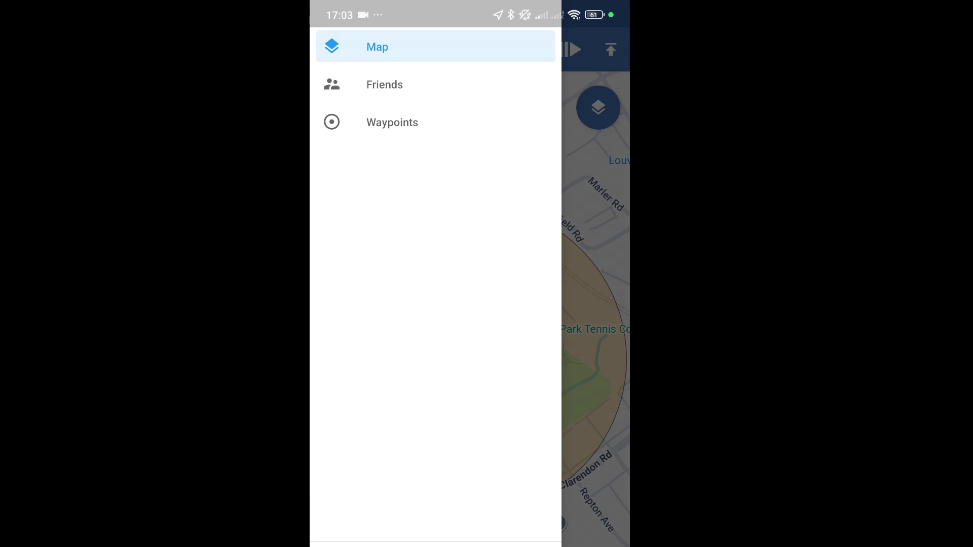
left_click(392, 122)
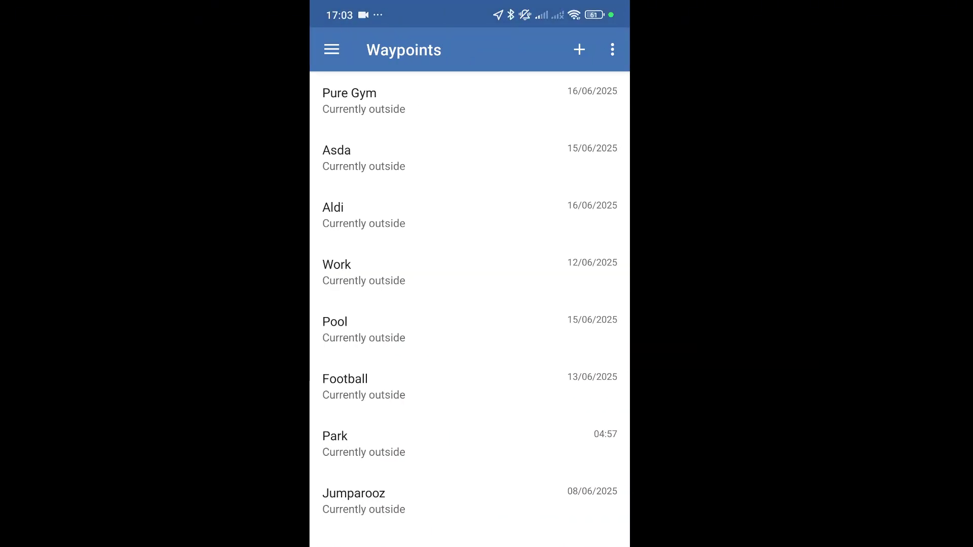
left_click(579, 49)
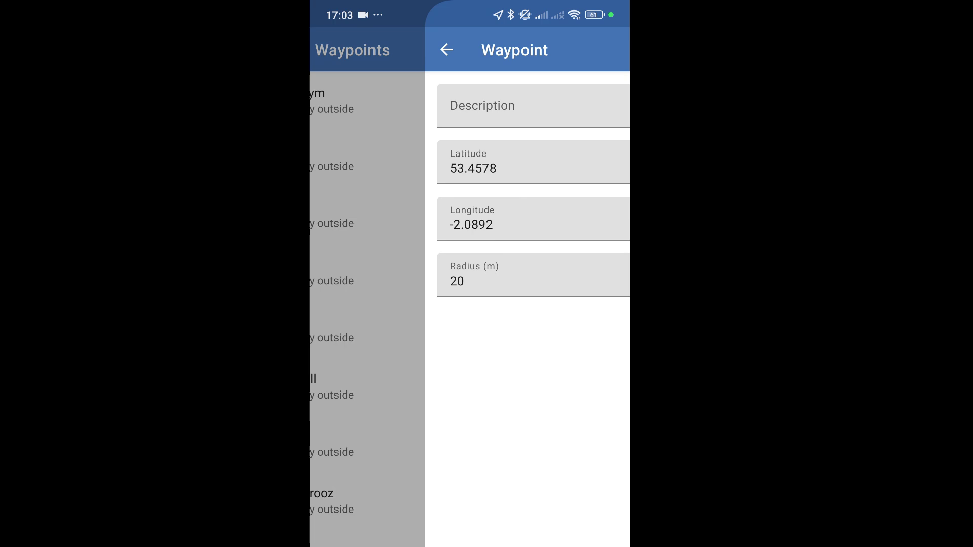
Describe the waypoint as 'waypoint' and check latitude 53.4578, longitude -2.0892, radius 20 m.
left_click(469, 105)
type("way")
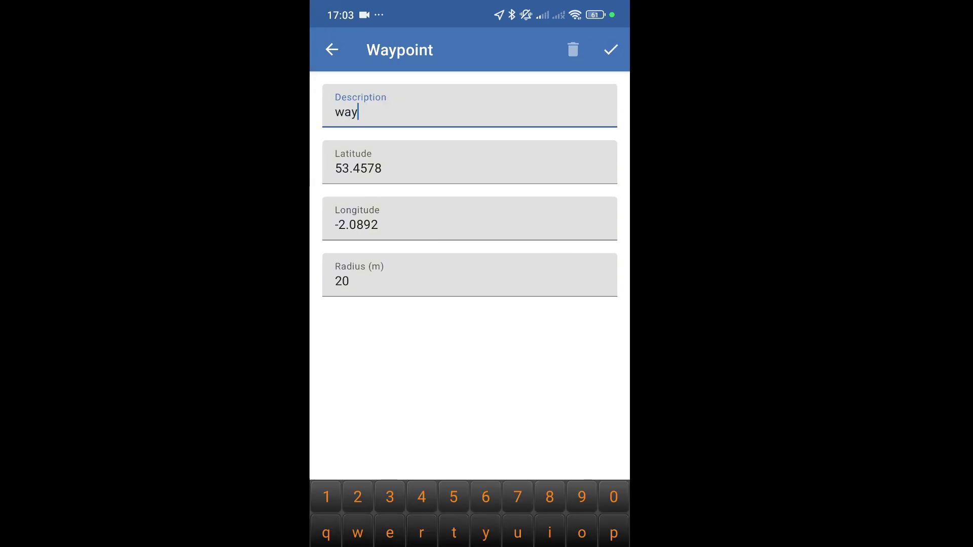
type("point")
left_click(349, 281)
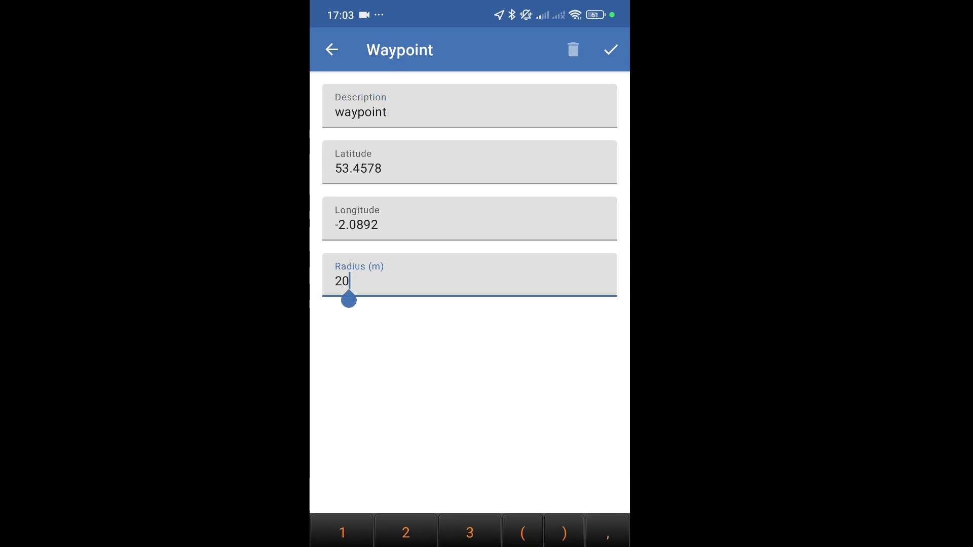
left_click(382, 168)
left_click(378, 224)
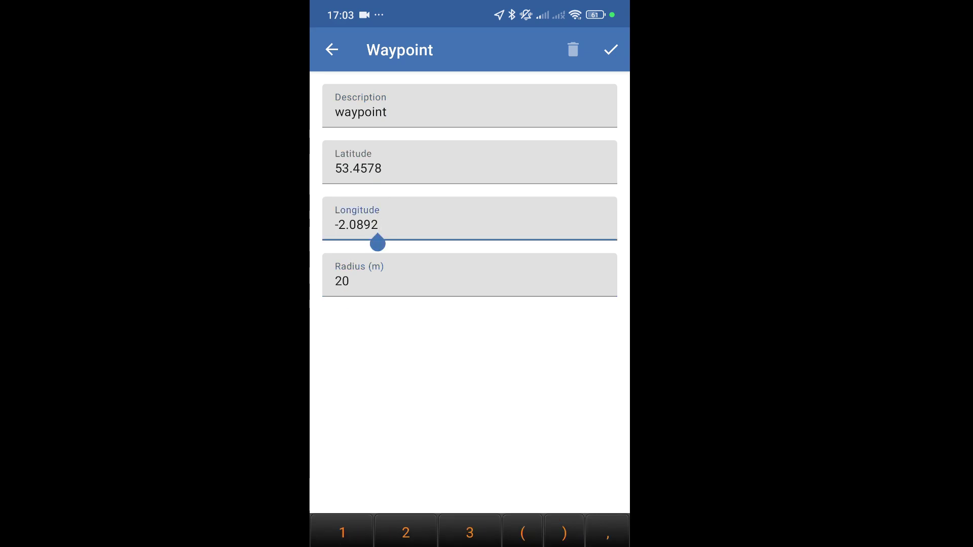
left_click(349, 281)
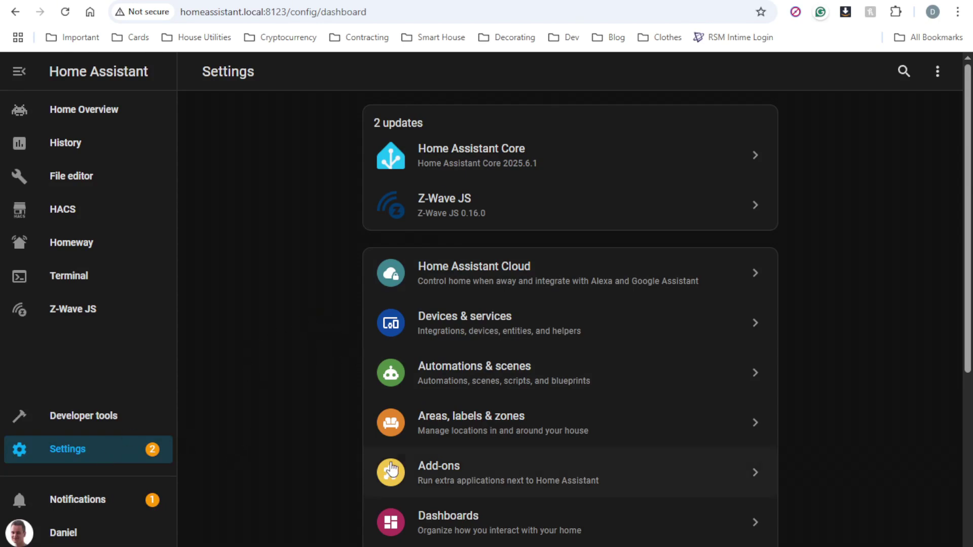
left_click(489, 433)
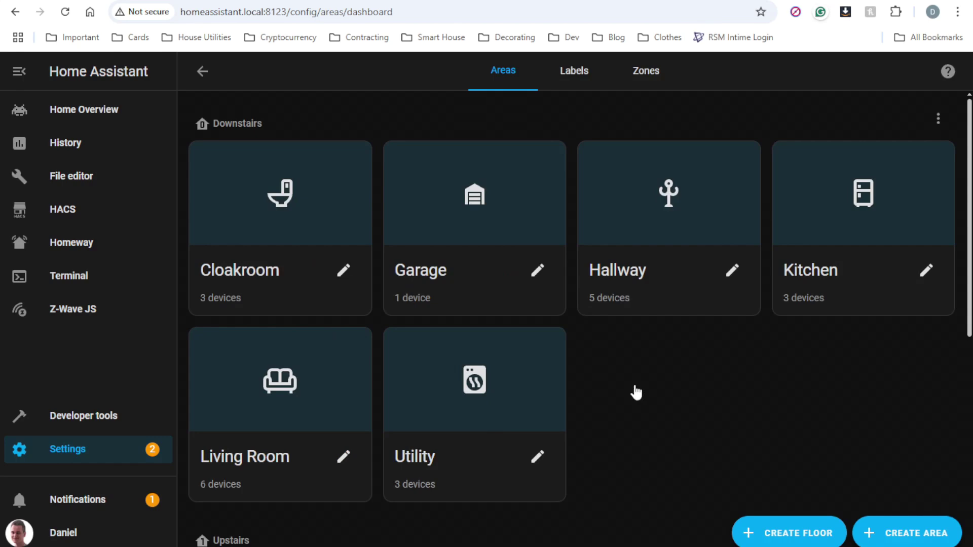
left_click(642, 74)
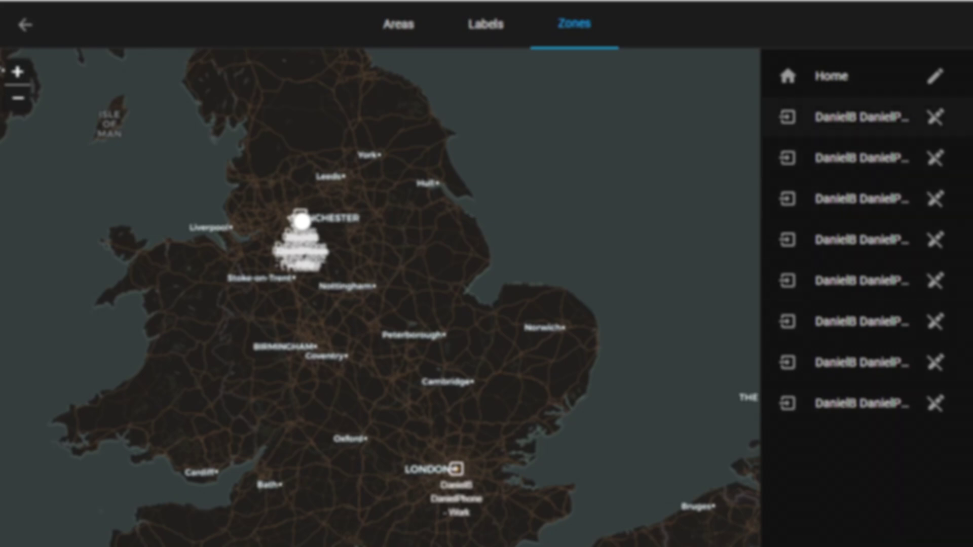
left_click(861, 158)
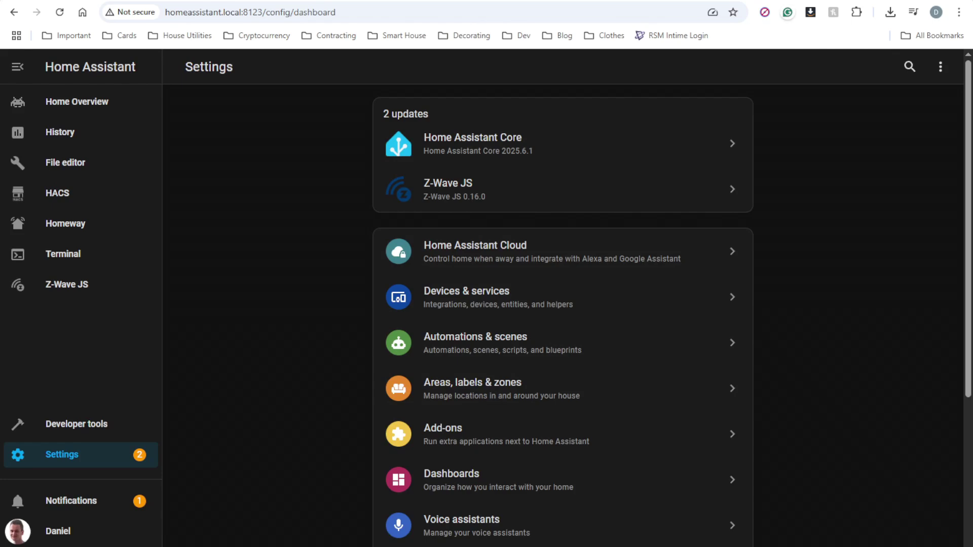
Open the Helpers list and start a new Date and/or time helper.
left_click(507, 298)
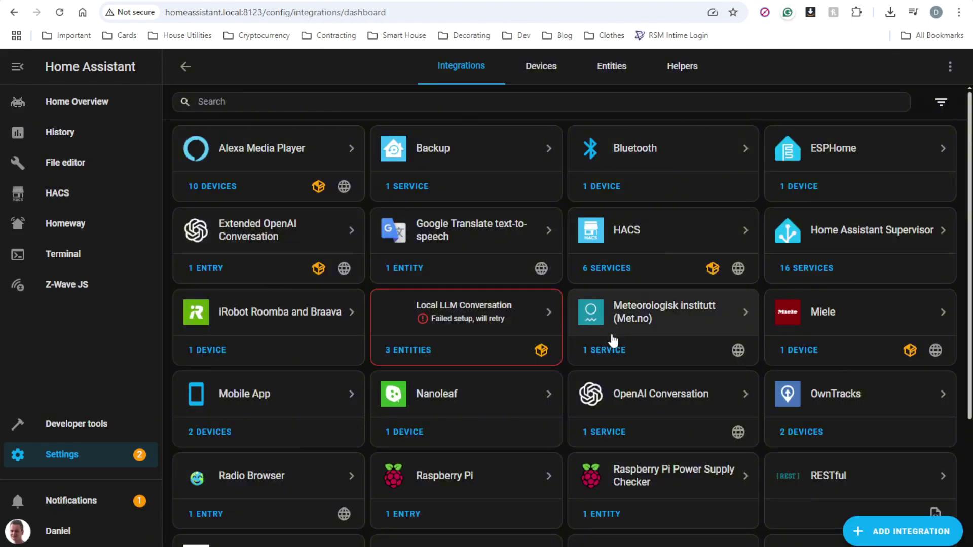
left_click(682, 79)
left_click(905, 536)
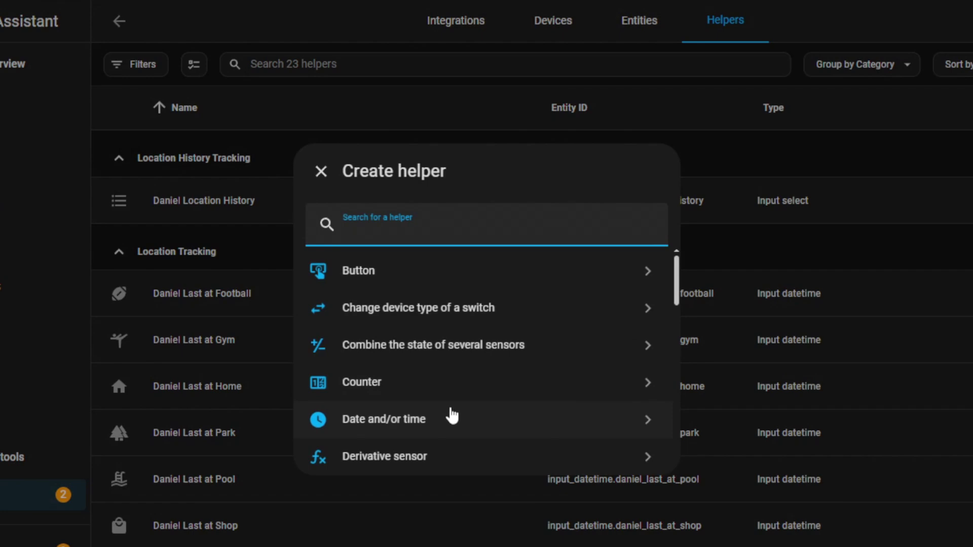
left_click(444, 419)
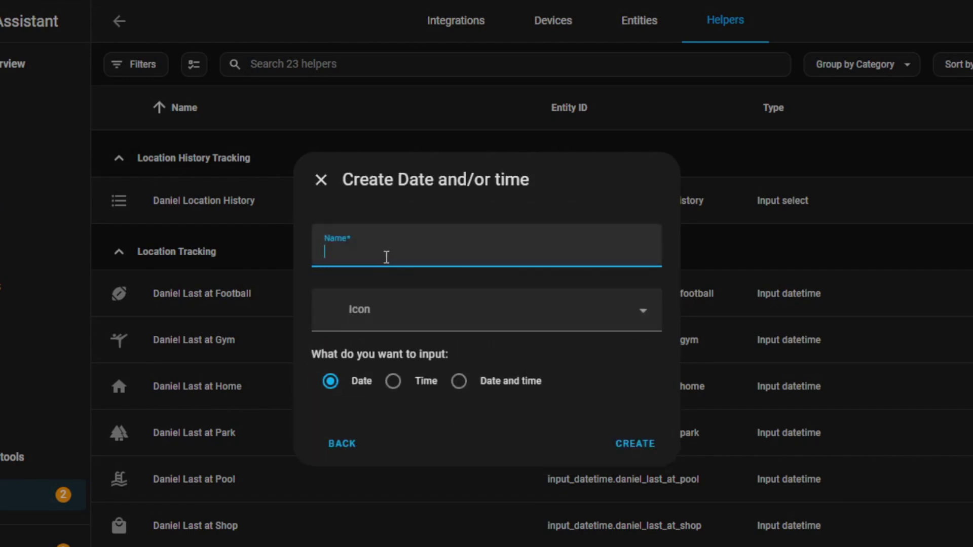
Try the helper's icon choices and date-and-time versus date-only options, then cancel it.
left_click(382, 318)
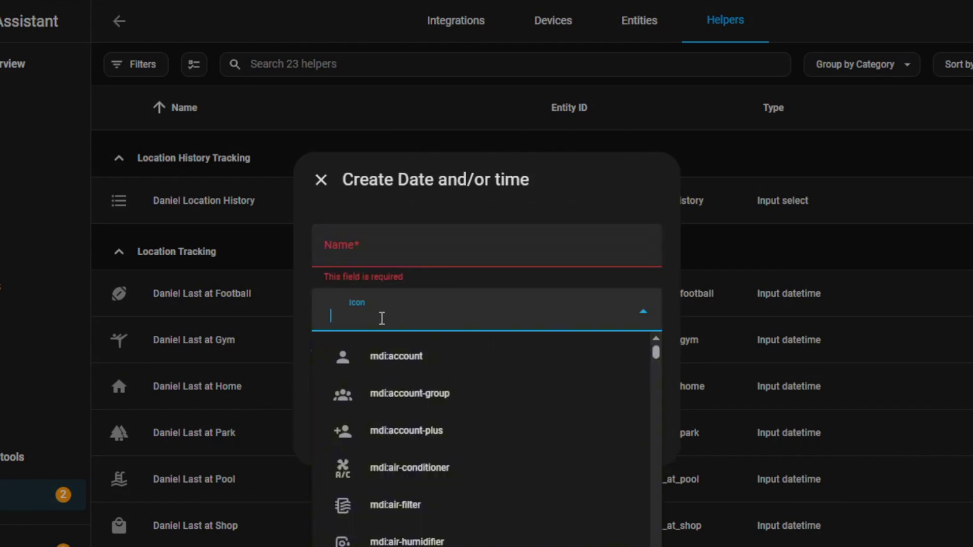
left_click(314, 385)
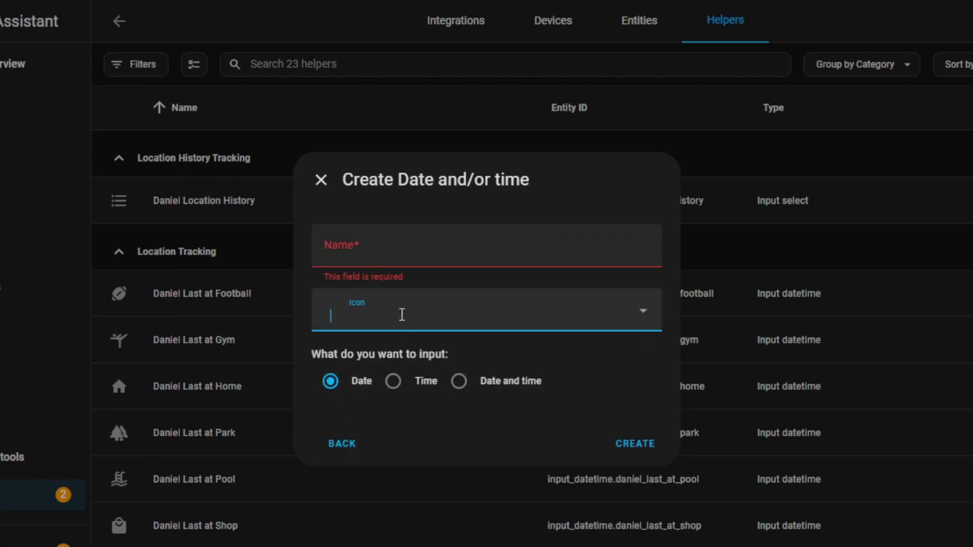
left_click(456, 387)
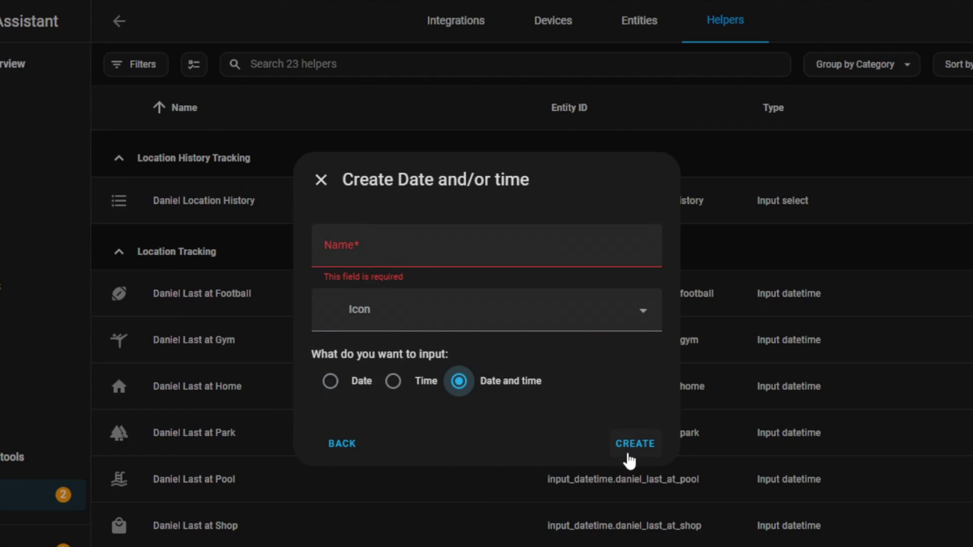
left_click(330, 381)
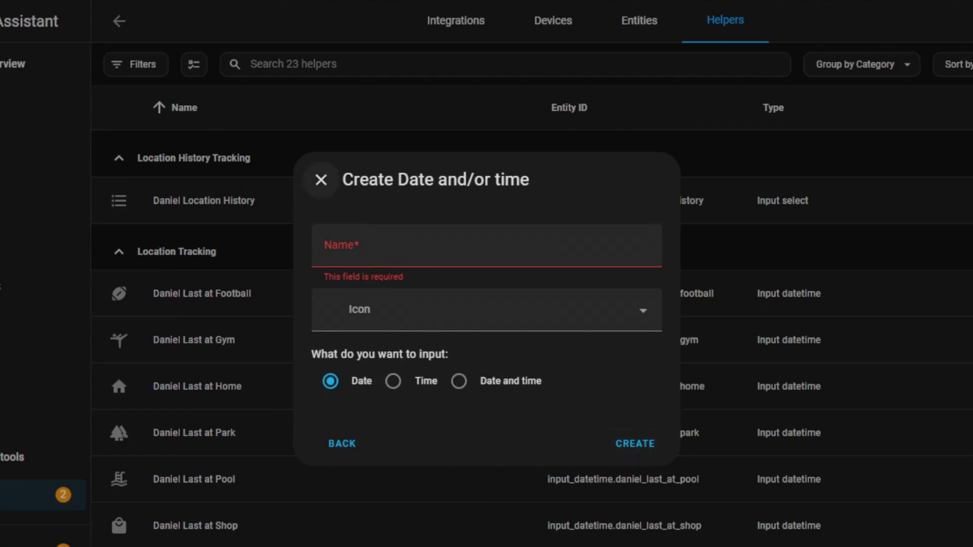
left_click(321, 180)
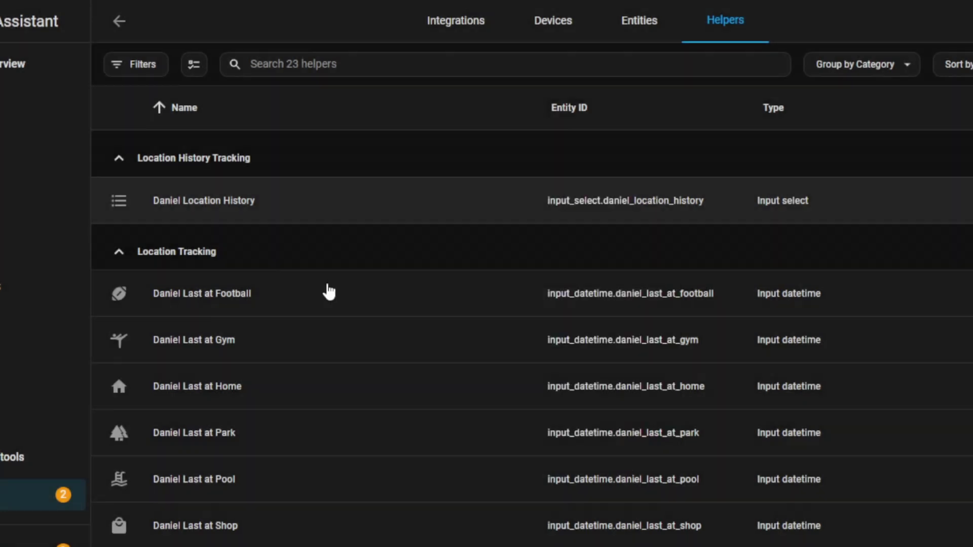
Inspect the Last at Football helper's recorded time, settings and voice assistant exposure, then open Automations.
left_click(233, 301)
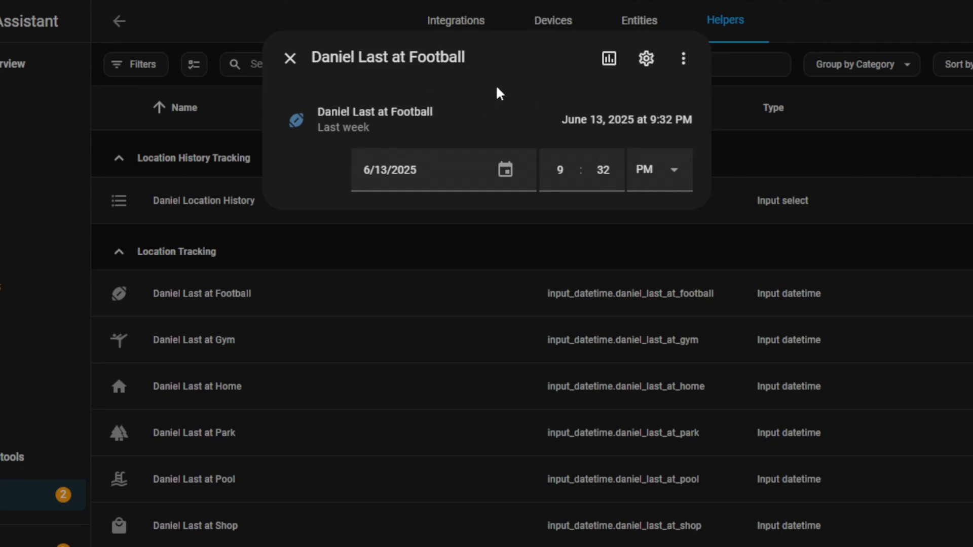
left_click(646, 58)
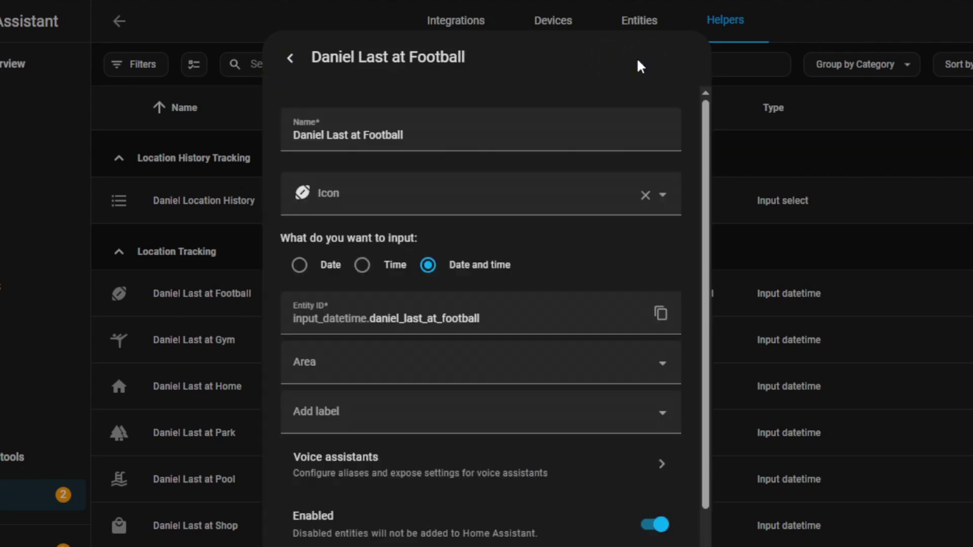
left_click(384, 460)
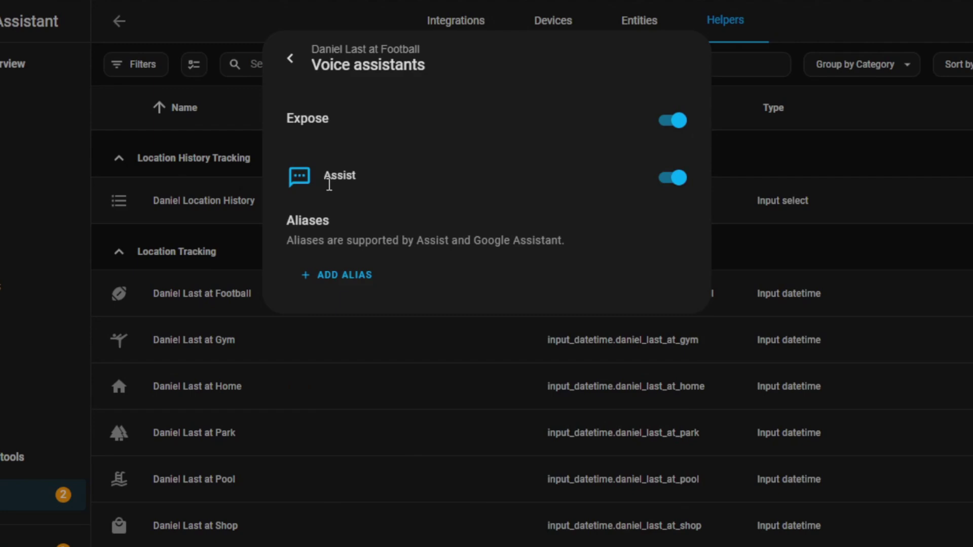
left_click(290, 64)
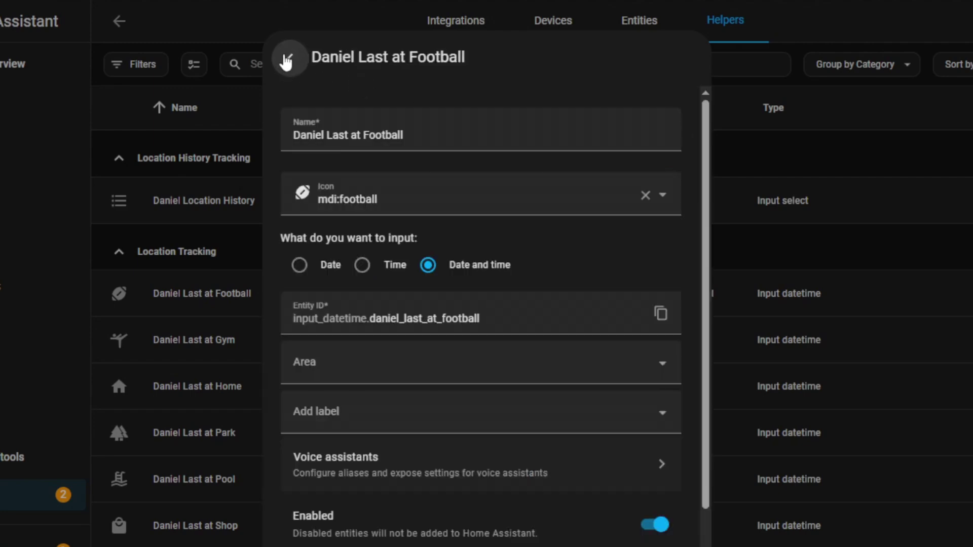
left_click(285, 60)
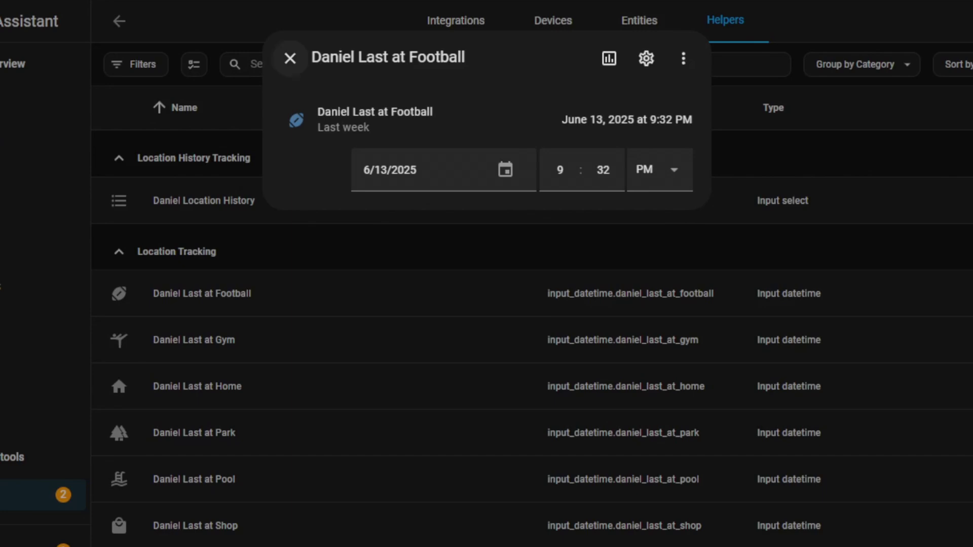
left_click(290, 58)
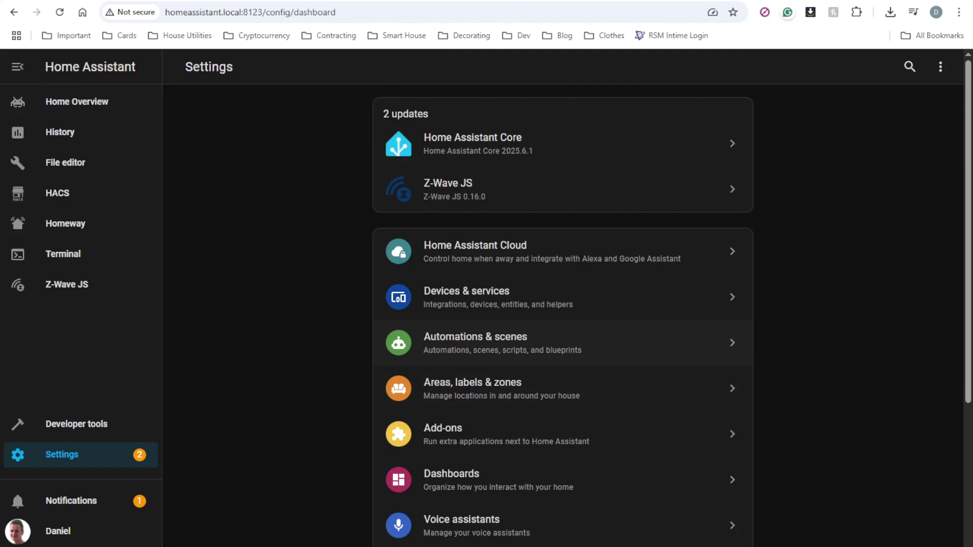
left_click(481, 342)
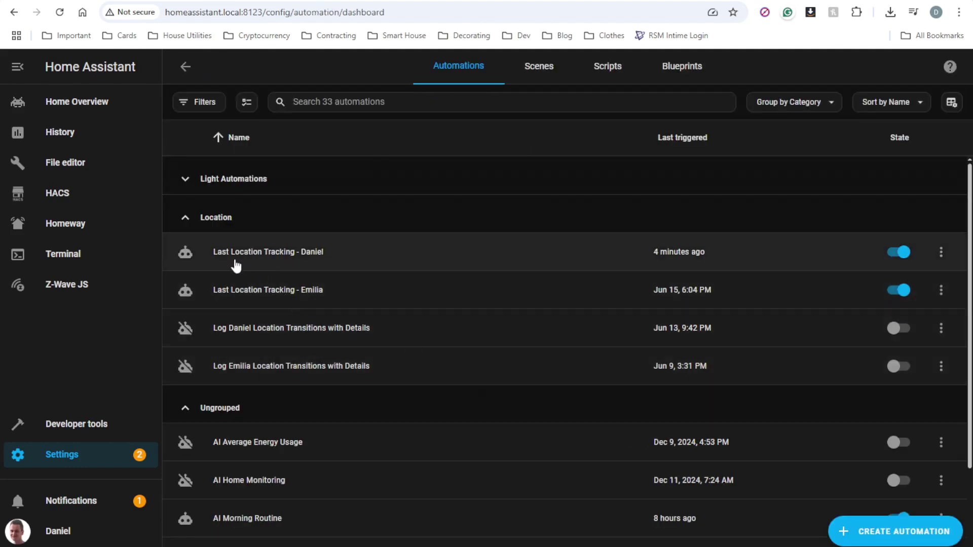
Open the last location tracking automation in the YAML editor.
left_click(256, 261)
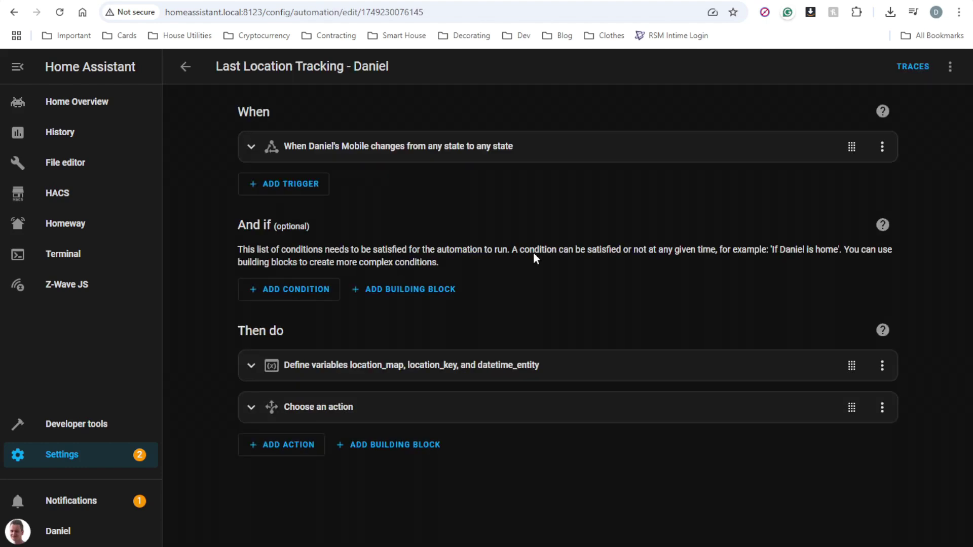
left_click(946, 68)
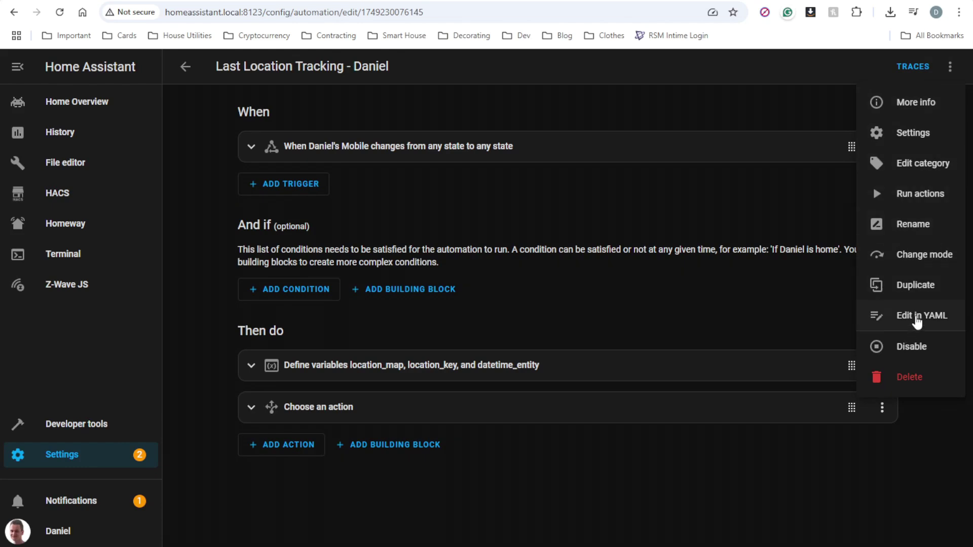
left_click(918, 316)
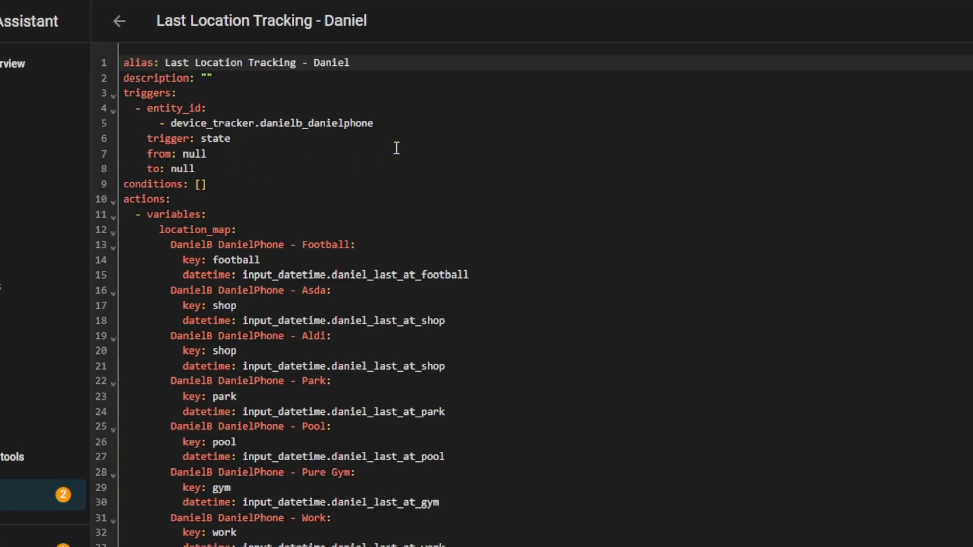
Review the trigger on lines 3–6: a state trigger on the tracked phone entity.
left_click_drag(240, 146, 71, 100)
left_click_drag(375, 123, 183, 117)
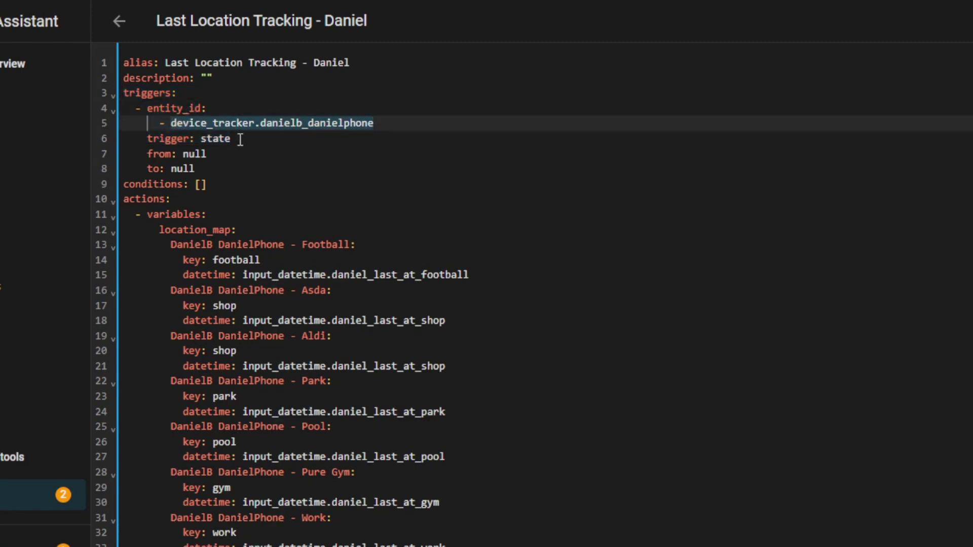
left_click_drag(241, 140, 193, 138)
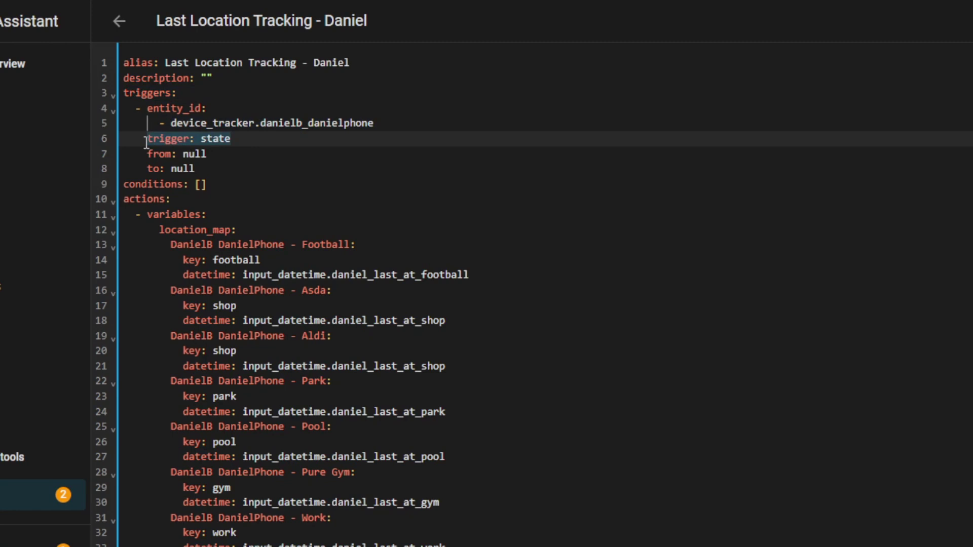
left_click(235, 140)
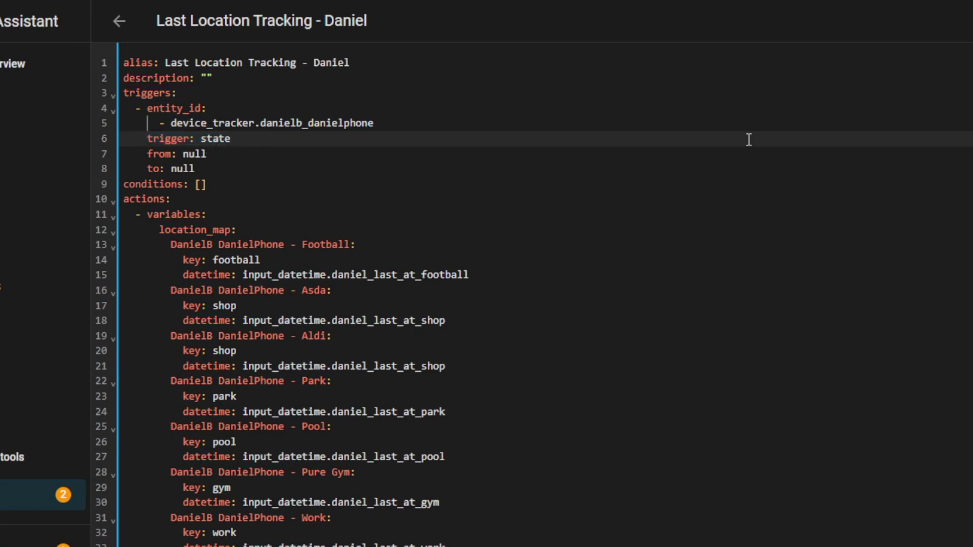
key("Down")
key("Down")
key("Down")
scroll(749, 139, "down", 2)
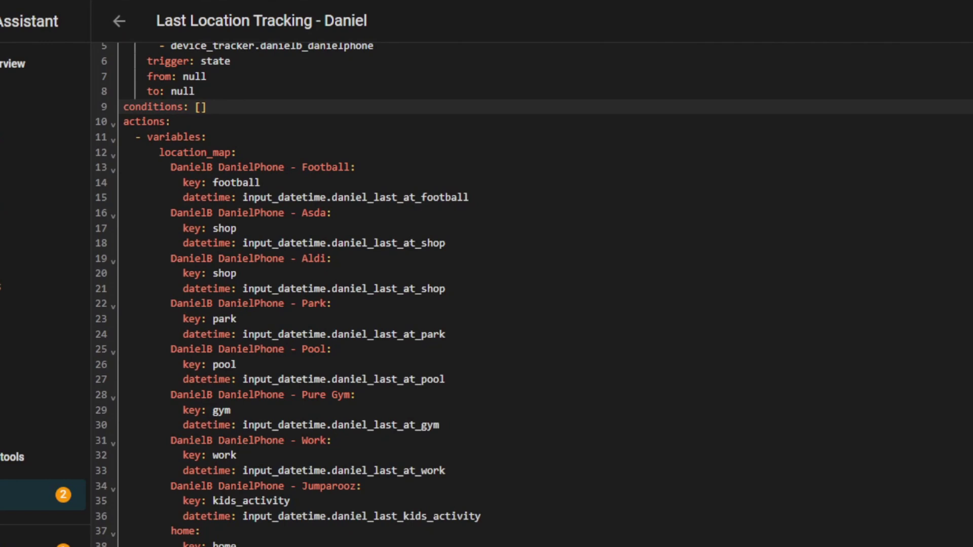
Review the location map's Football entry and its linked last-visit datetime helper.
left_click_drag(507, 197, 15, 167)
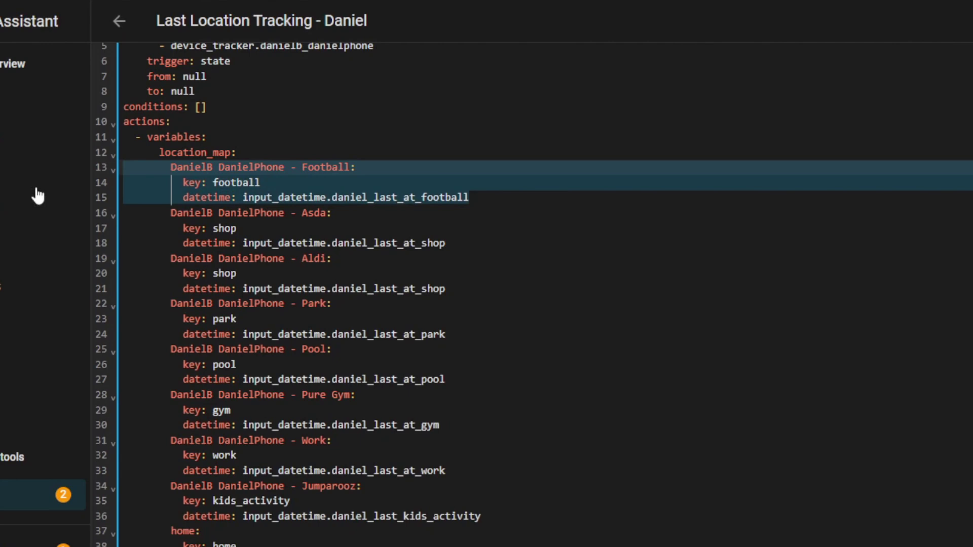
left_click(381, 169)
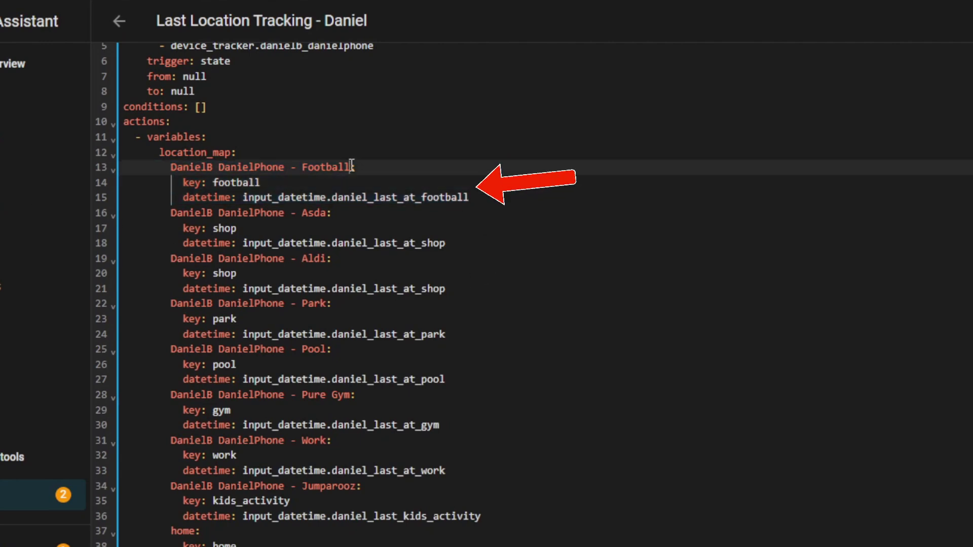
left_click_drag(351, 167, 172, 167)
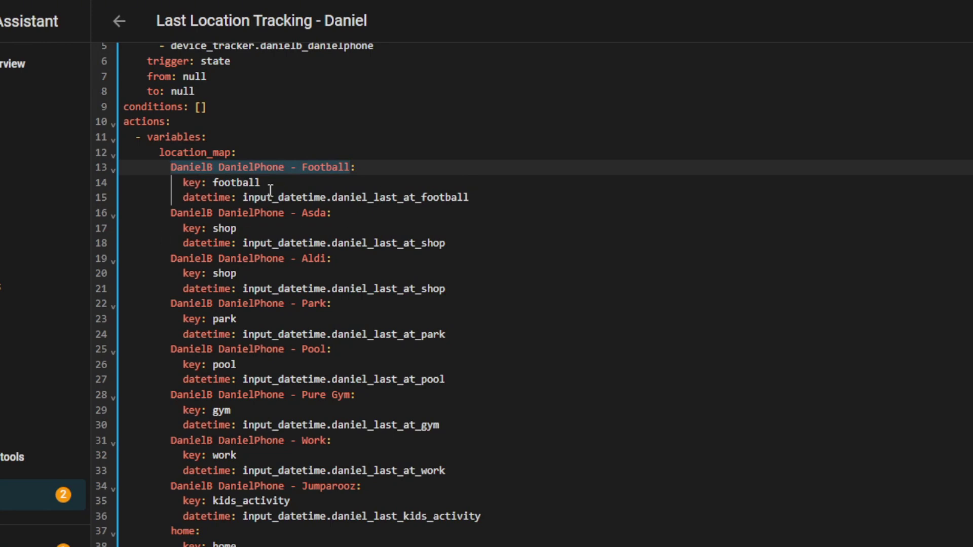
left_click(242, 182)
double_click(245, 184)
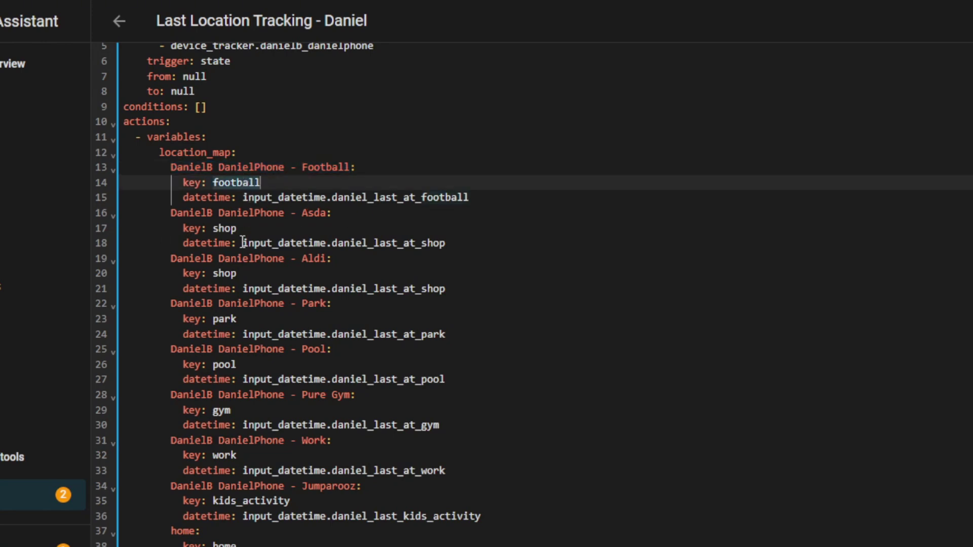
double_click(215, 198)
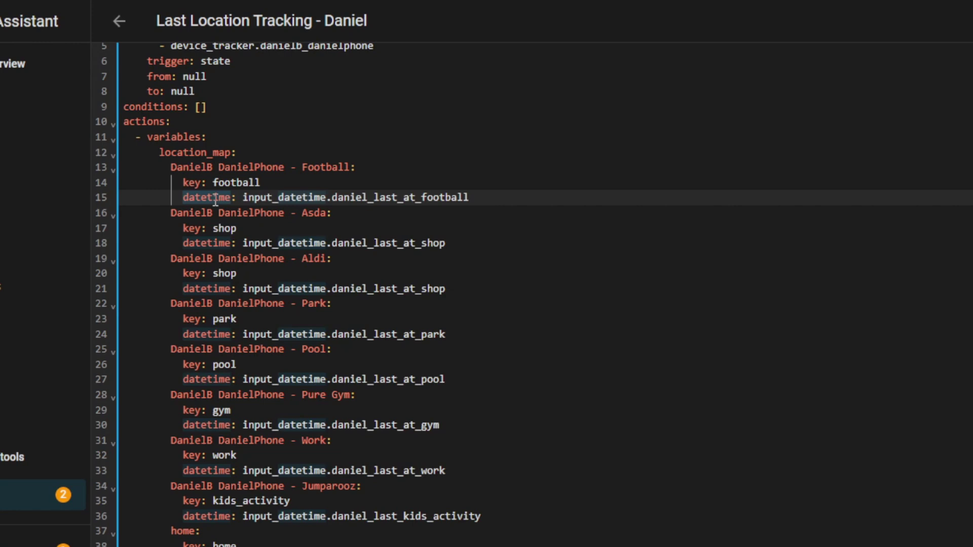
left_click(405, 197)
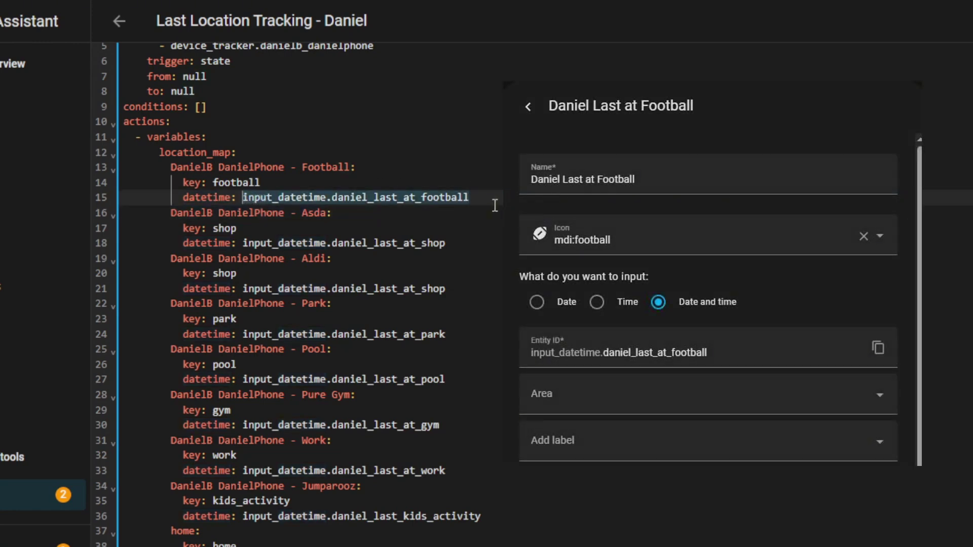
left_click(494, 258)
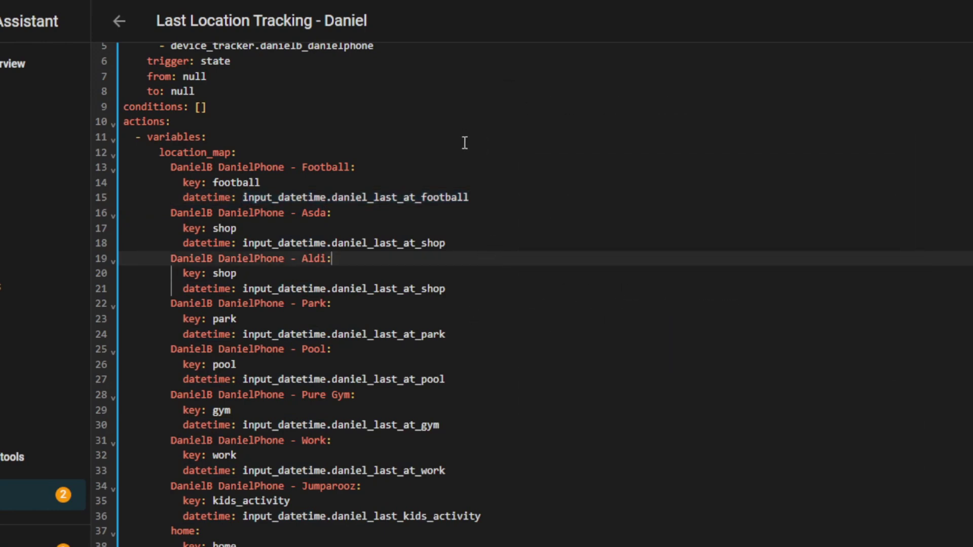
Re-check the Football zone name against the football datetime entity on line 15.
scroll(465, 143, "up", 3)
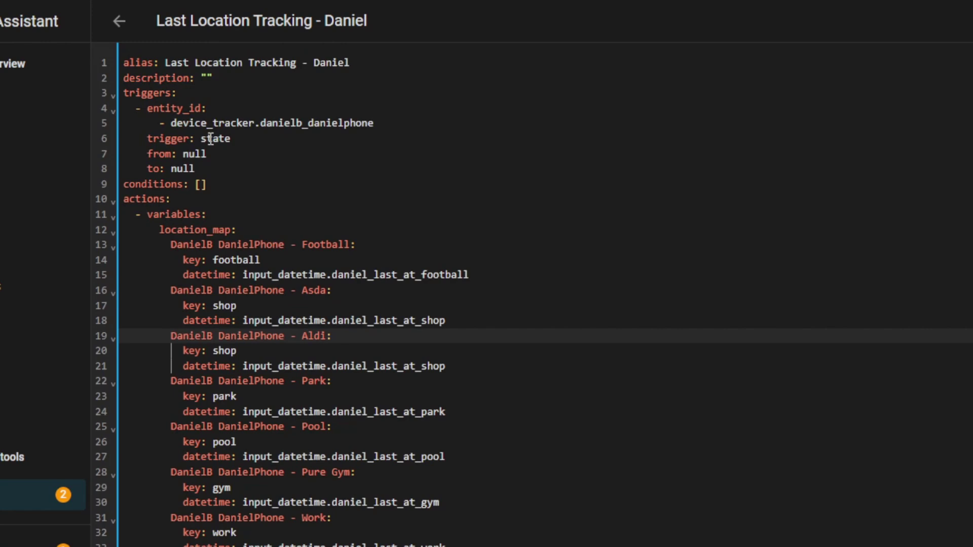
left_click_drag(349, 244, 171, 244)
key("ctrl+c")
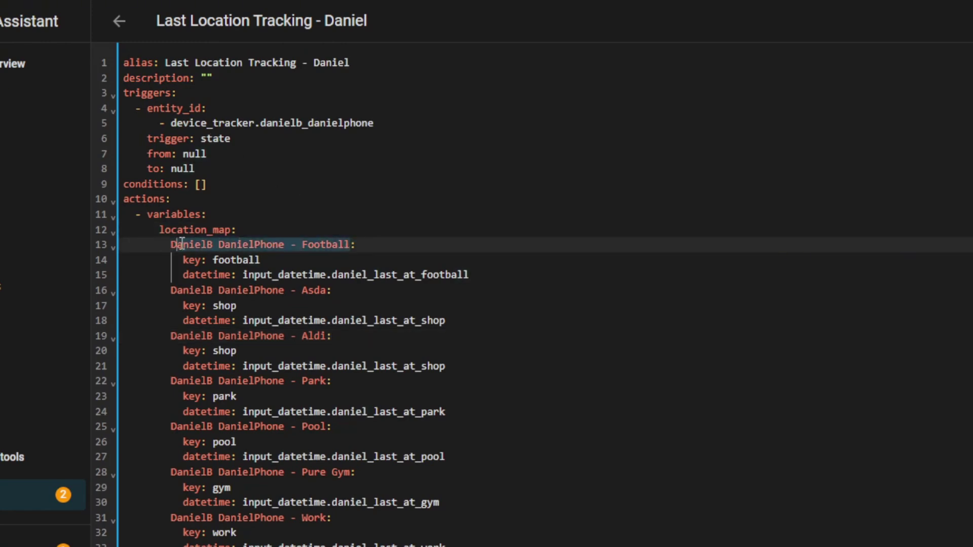
scroll(582, 202, "down", 3)
left_click(537, 241)
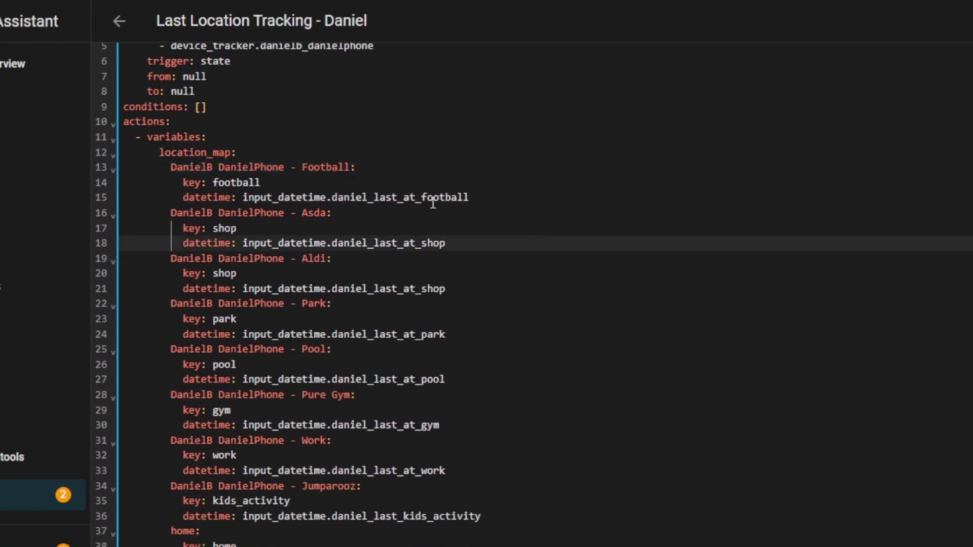
left_click_drag(470, 205, 256, 196)
scroll(505, 303, "down", 8)
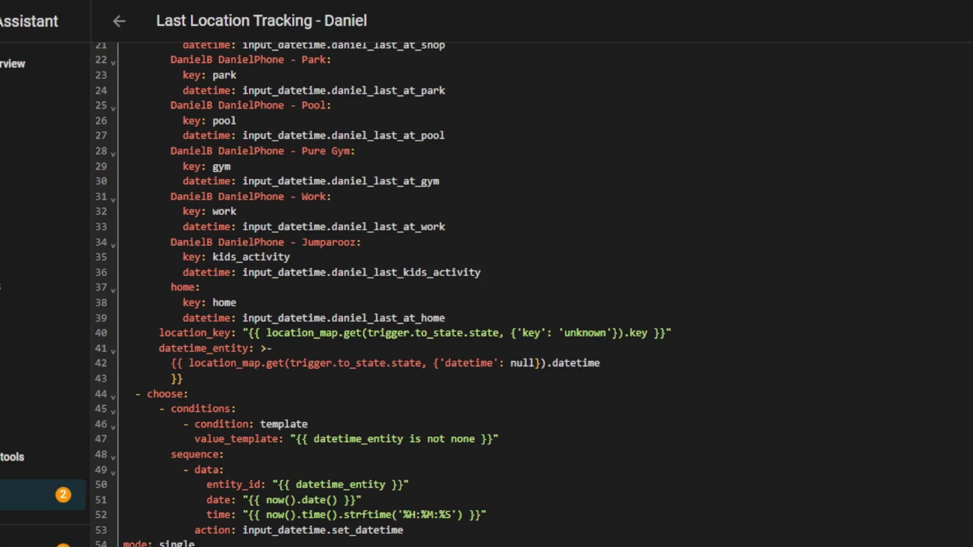
In Developer tools States, filter for the phone's device tracker and load it into the set-state form.
left_click(43, 457)
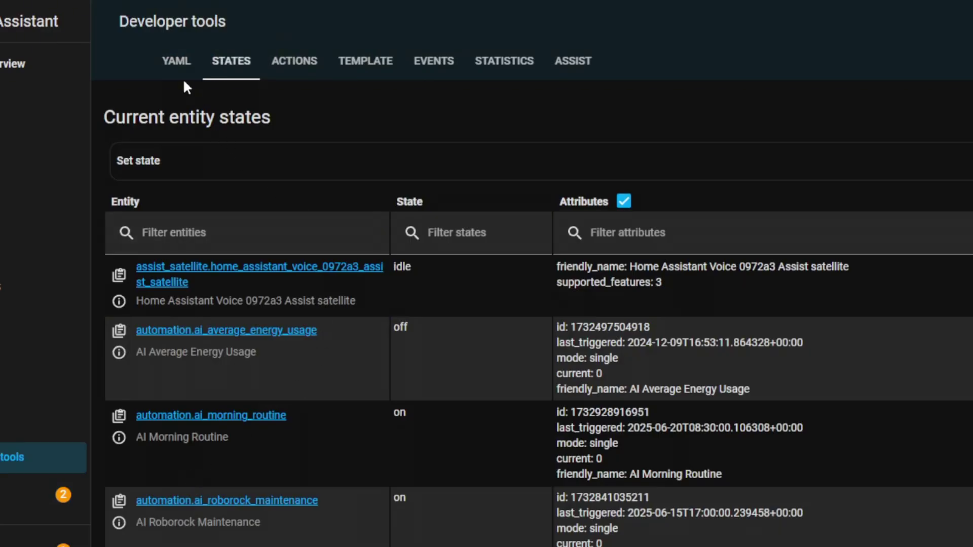
left_click(183, 78)
left_click(238, 78)
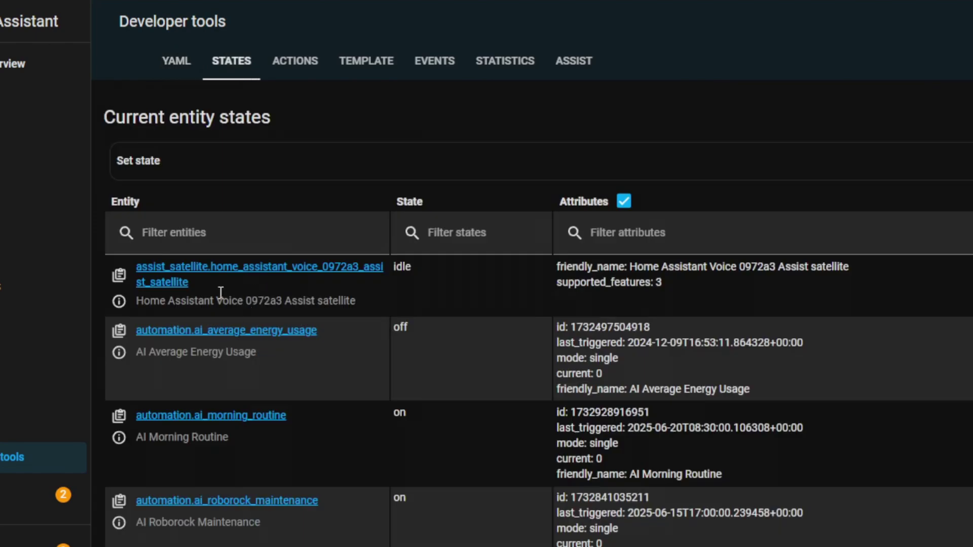
left_click(220, 247)
type("Danie")
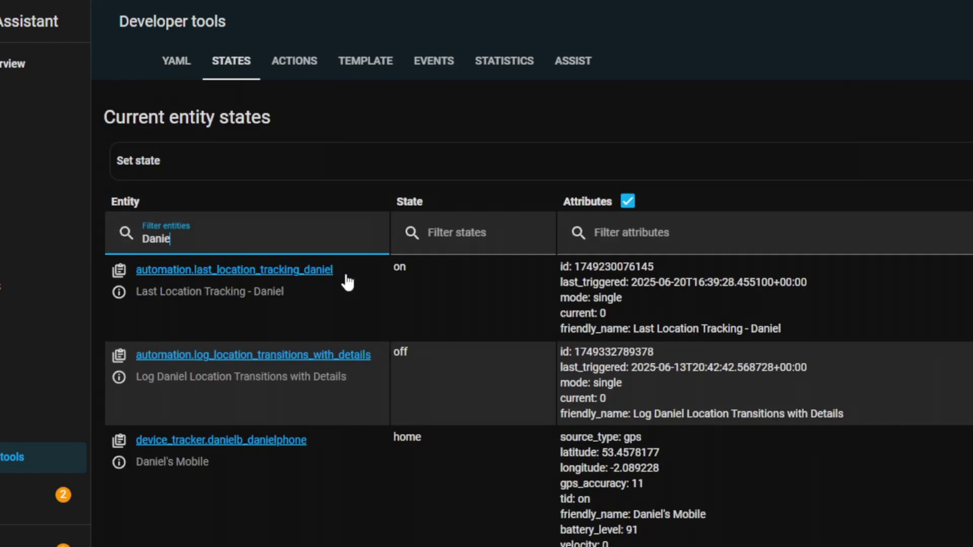
type("l's")
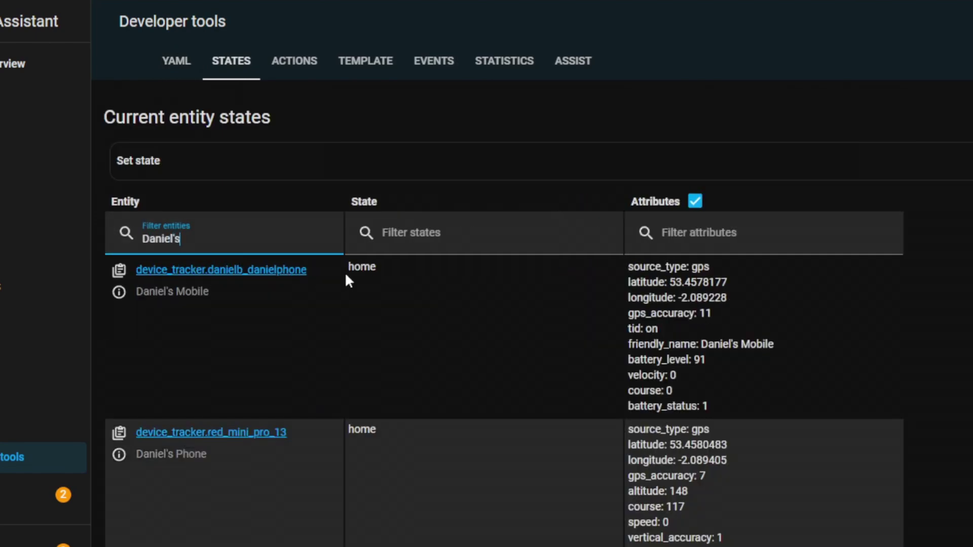
left_click(298, 271)
Replace the tracker's home state with the Football zone name and apply it.
scroll(228, 354, "down", 2)
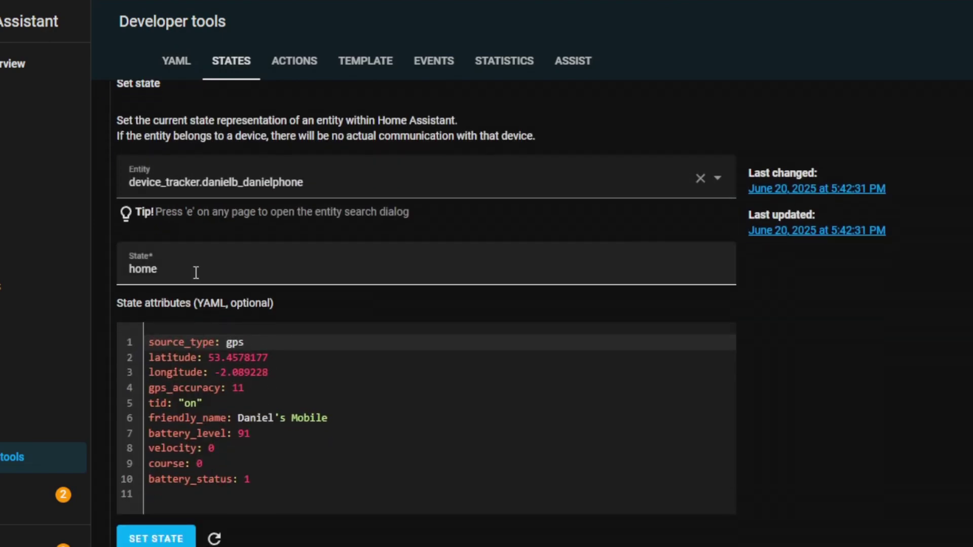
double_click(165, 268)
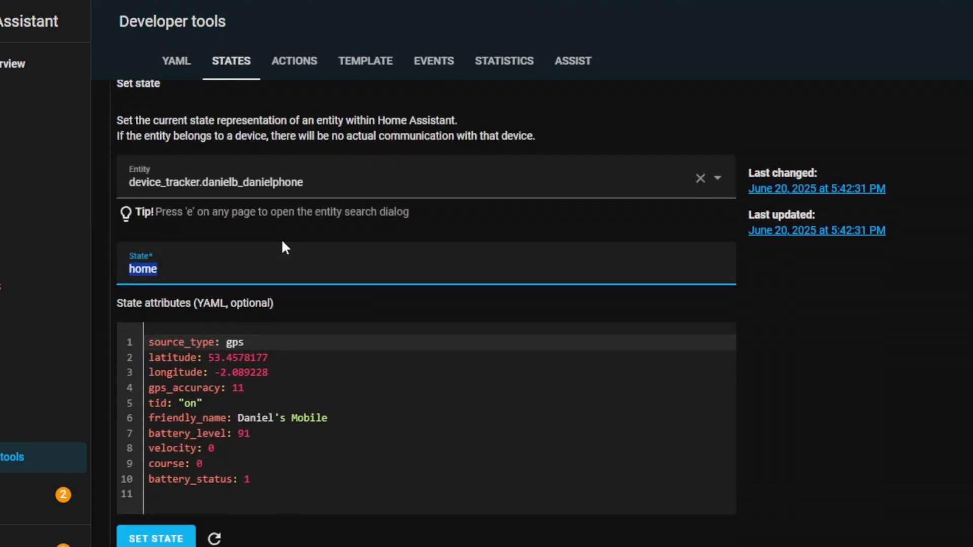
key("ctrl+v")
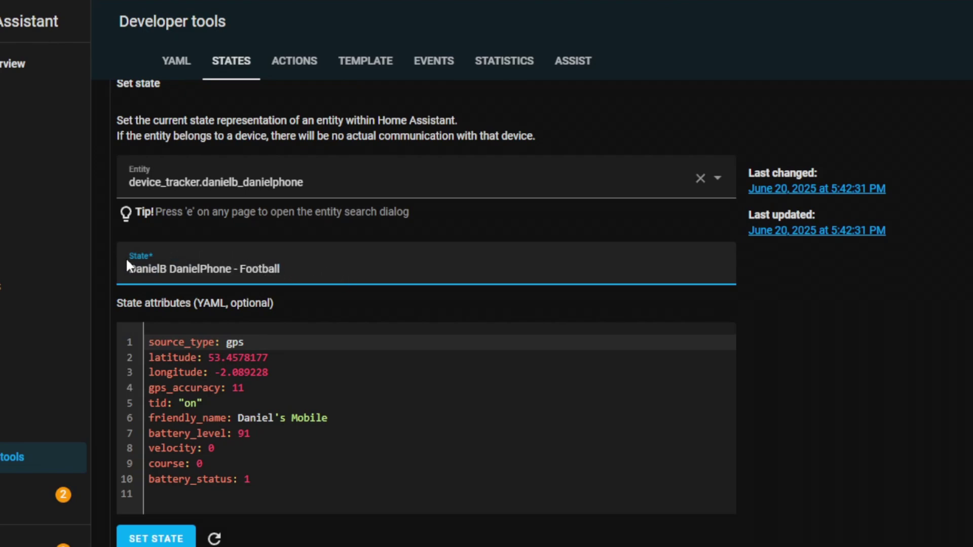
scroll(132, 269, "down", 2)
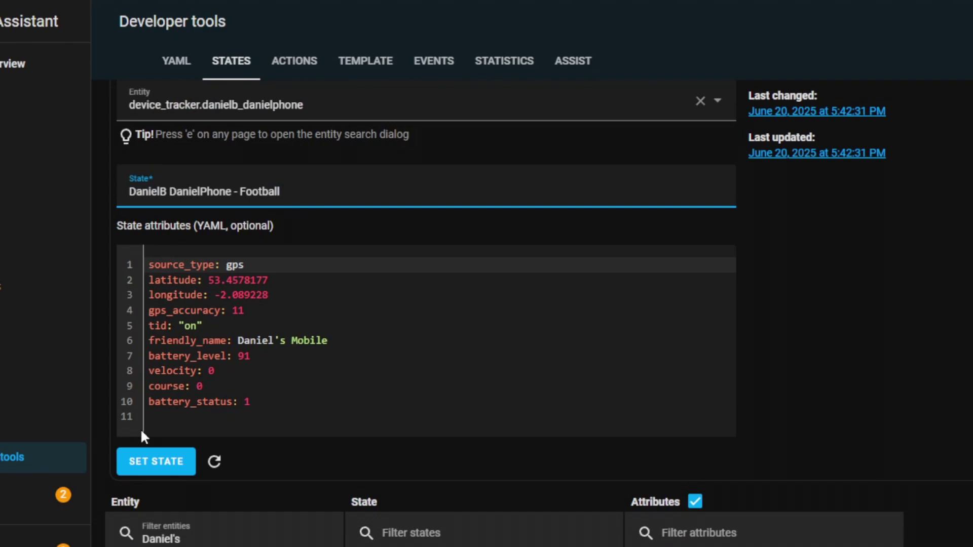
left_click(135, 461)
scroll(305, 464, "down", 2)
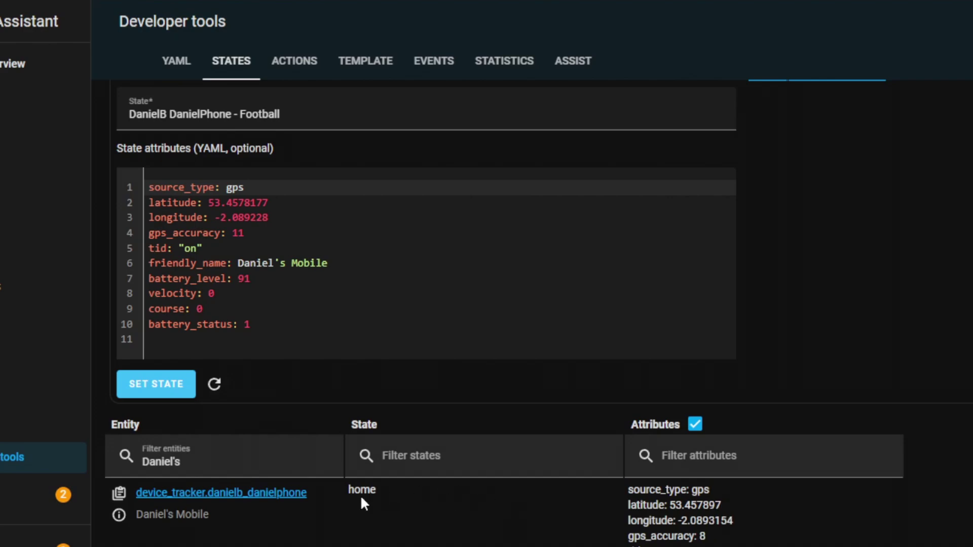
left_click_drag(361, 497, 353, 498)
left_click(392, 455)
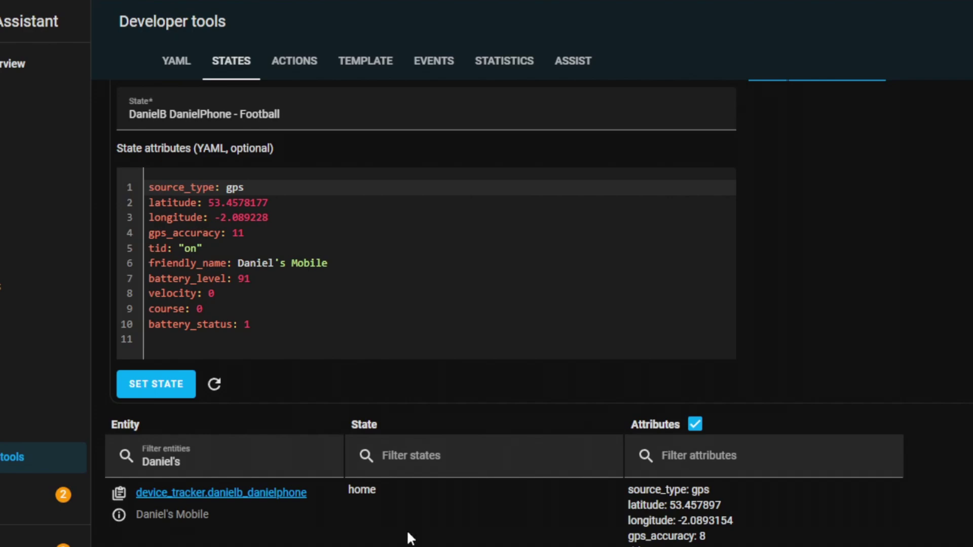
scroll(394, 501, "up", 2)
Open the Last at Football helper under Helpers and confirm it recorded June 20, 2025, 5:42 PM.
left_click(26, 502)
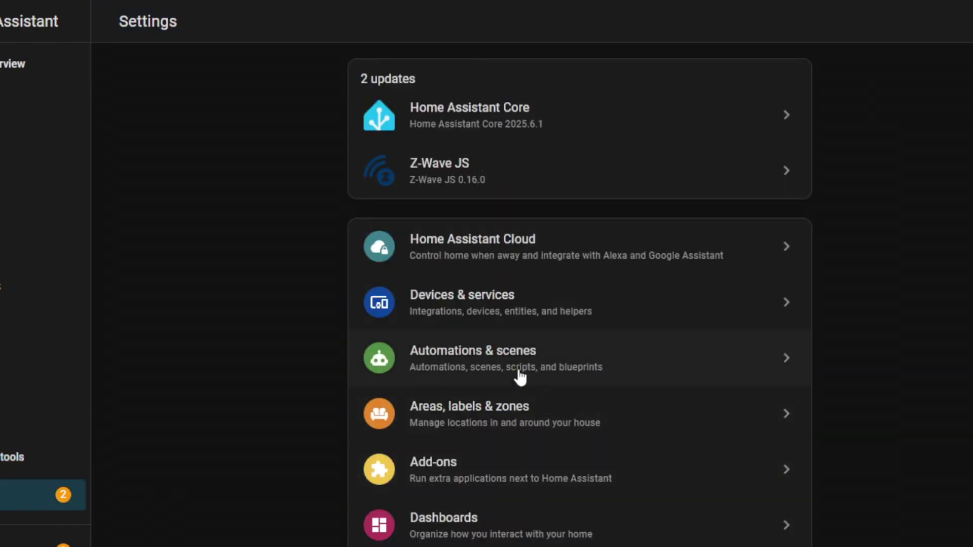
left_click(502, 368)
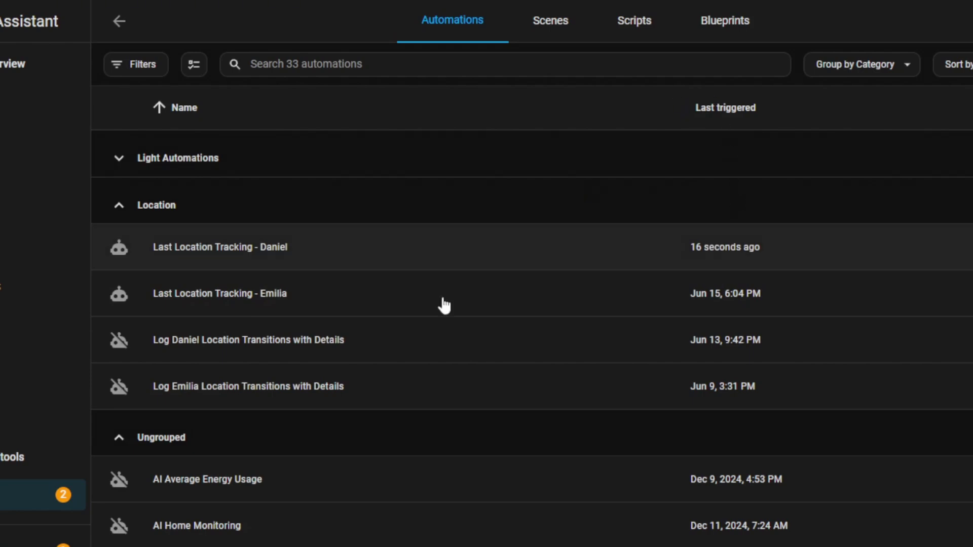
left_click(39, 486)
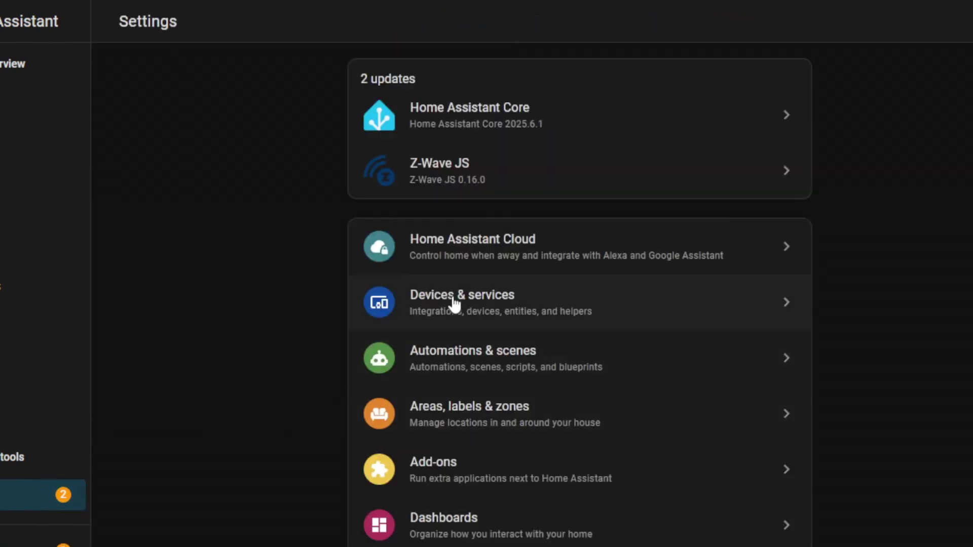
left_click(454, 303)
left_click(711, 20)
left_click(332, 306)
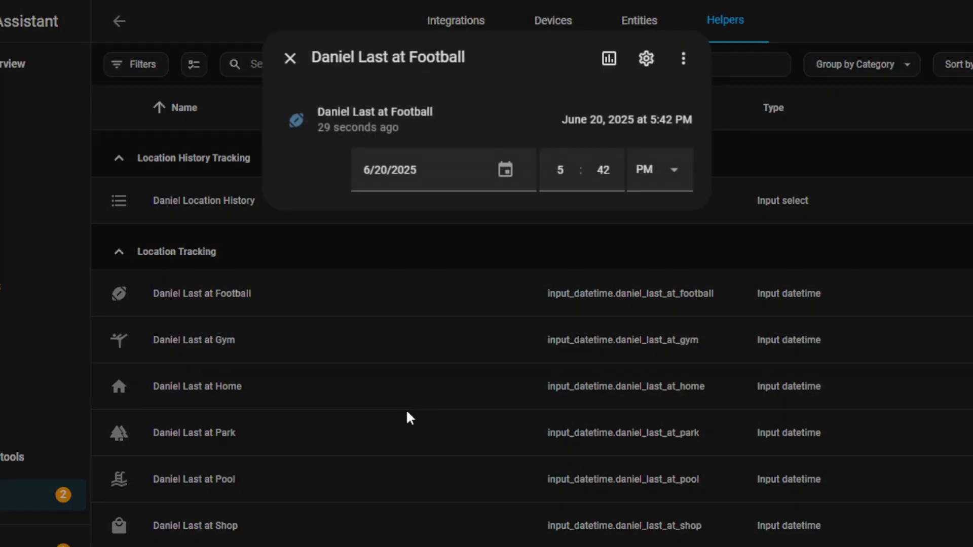
left_click_drag(400, 128, 321, 128)
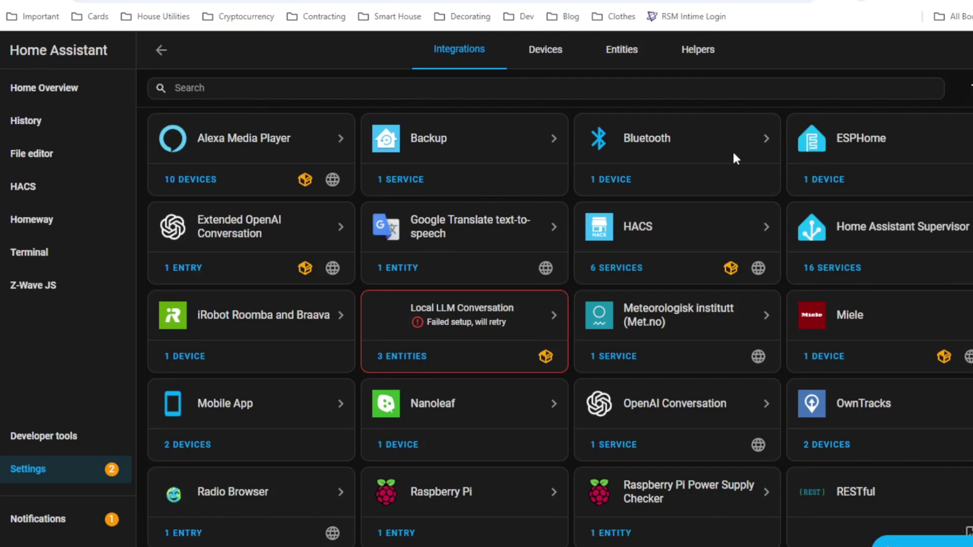
Start a new Counter helper, look at its initial value setting, then cancel it.
left_click(696, 58)
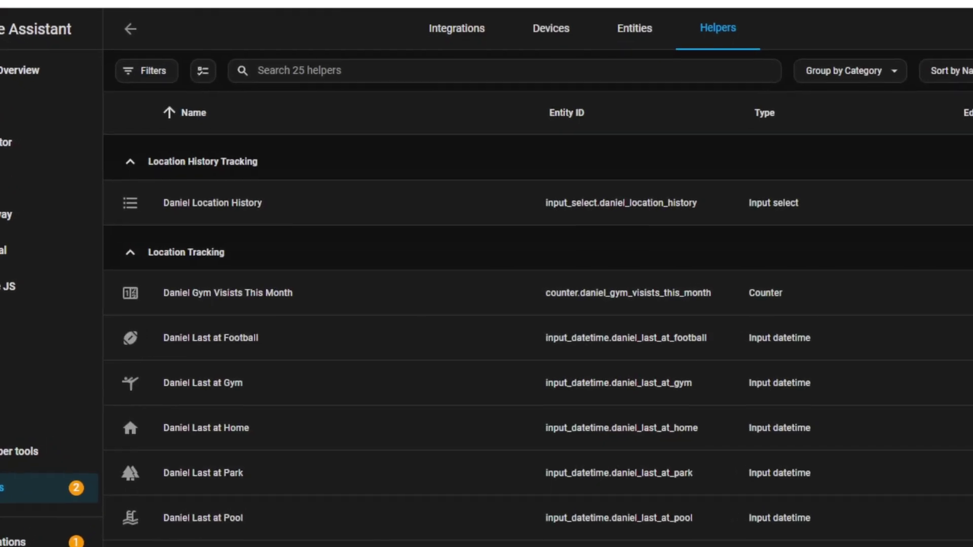
left_click(932, 532)
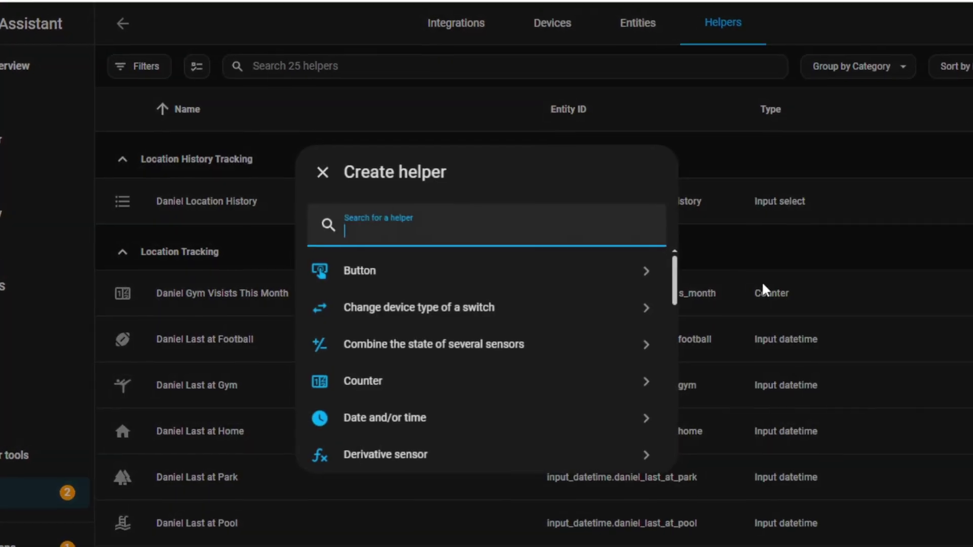
left_click(404, 386)
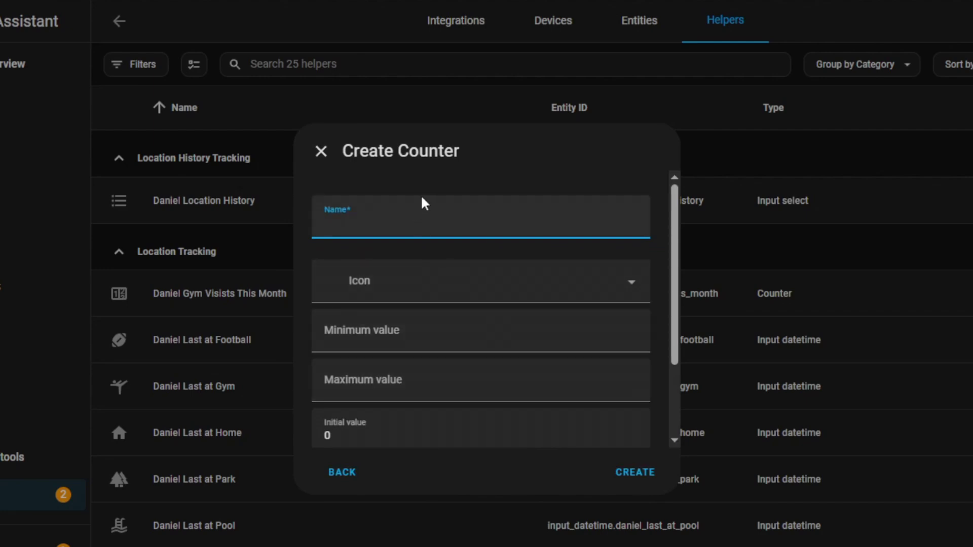
left_click(396, 428)
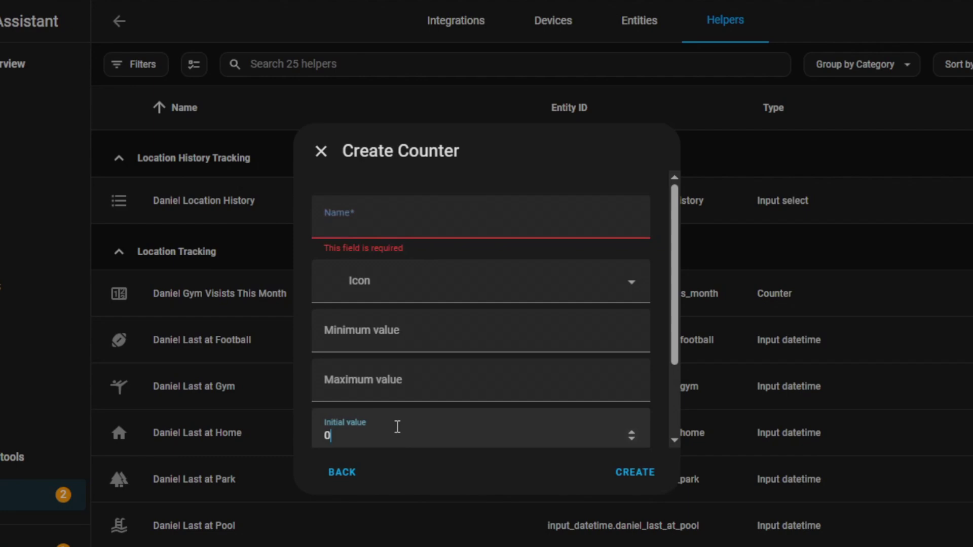
left_click(321, 151)
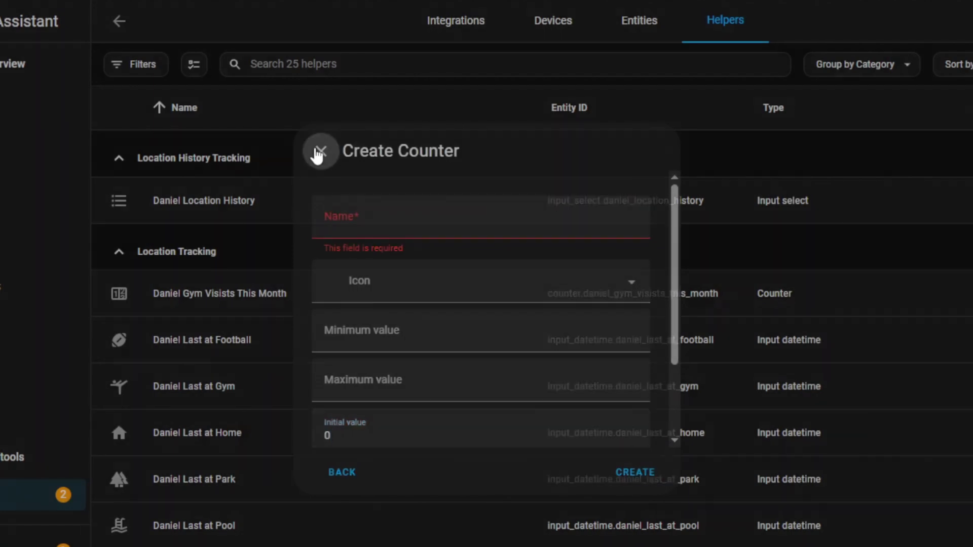
Check the monthly gym visits counter (1) and park visits counter (0), then open Automations.
left_click(379, 292)
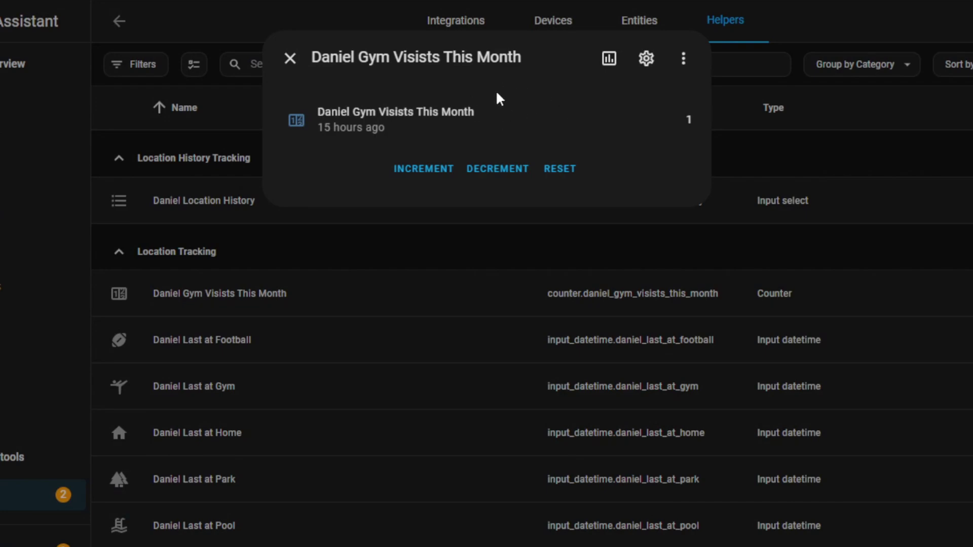
left_click(290, 58)
scroll(257, 324, "down", 5)
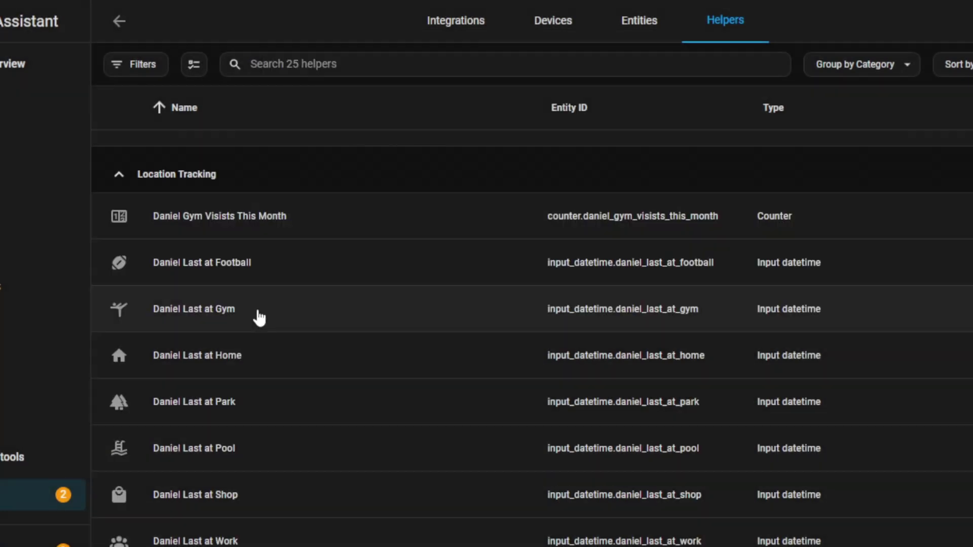
scroll(256, 342, "down", 3)
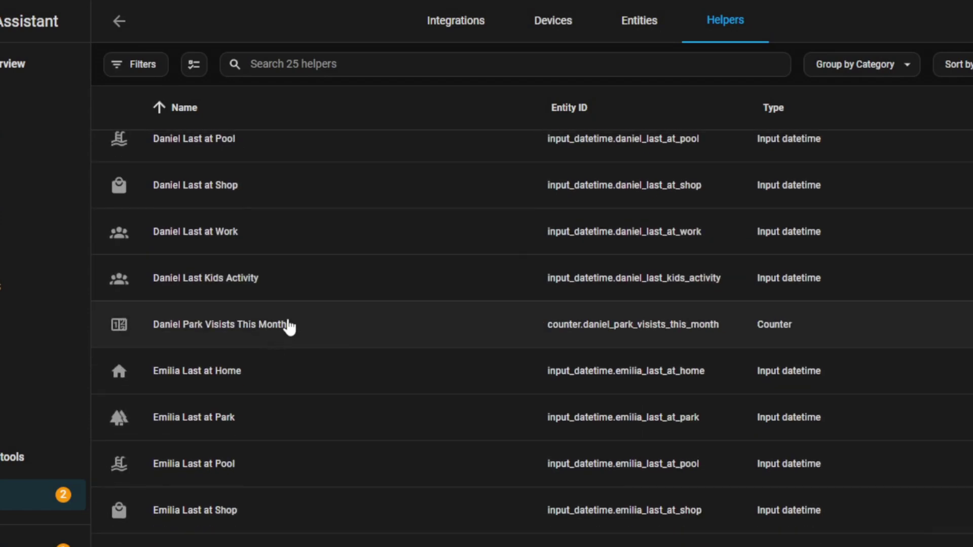
left_click(289, 327)
left_click_drag(521, 58, 321, 52)
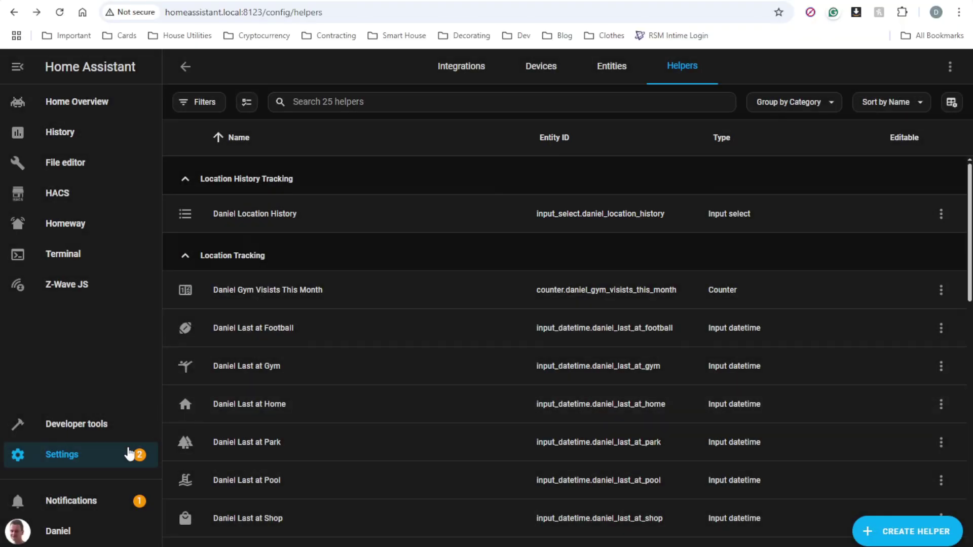
left_click(17, 488)
left_click(538, 359)
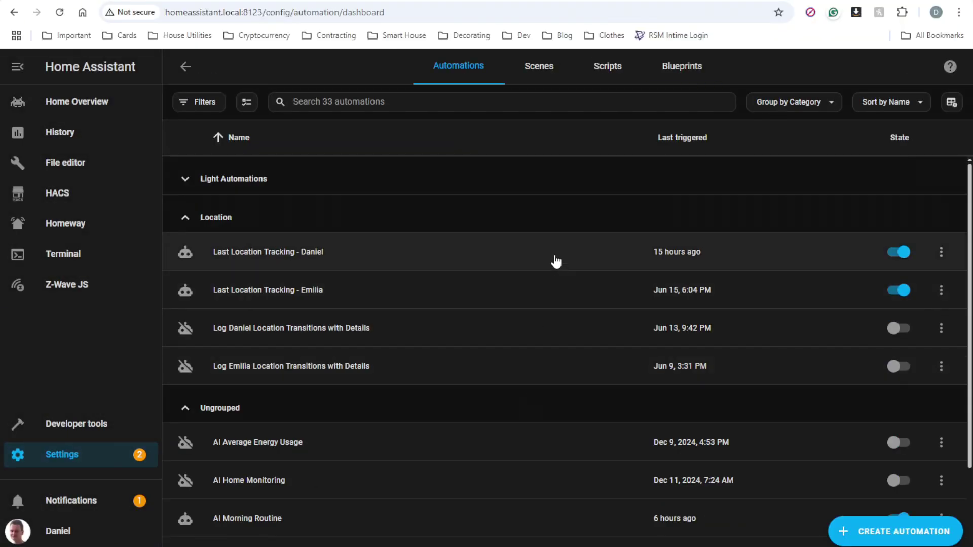
Open the last location tracking automation in the YAML editor.
left_click(332, 255)
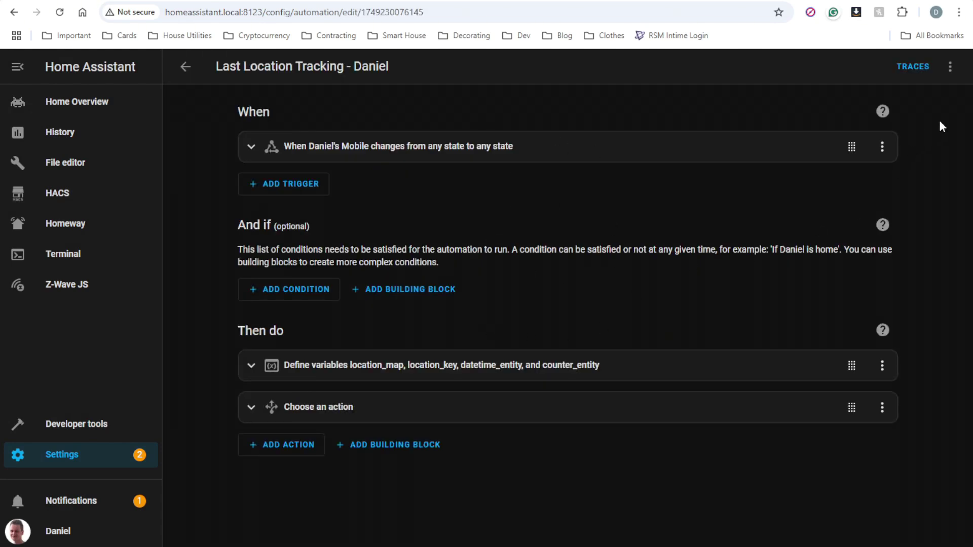
left_click(950, 67)
left_click(927, 315)
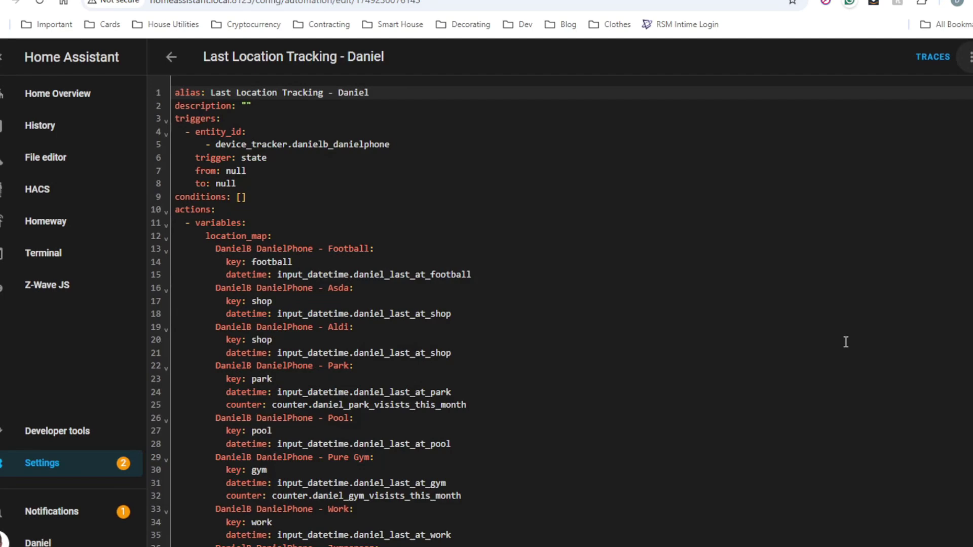
Review the park and gym counter lines in the automation's counter mapping.
scroll(509, 268, "down", 4)
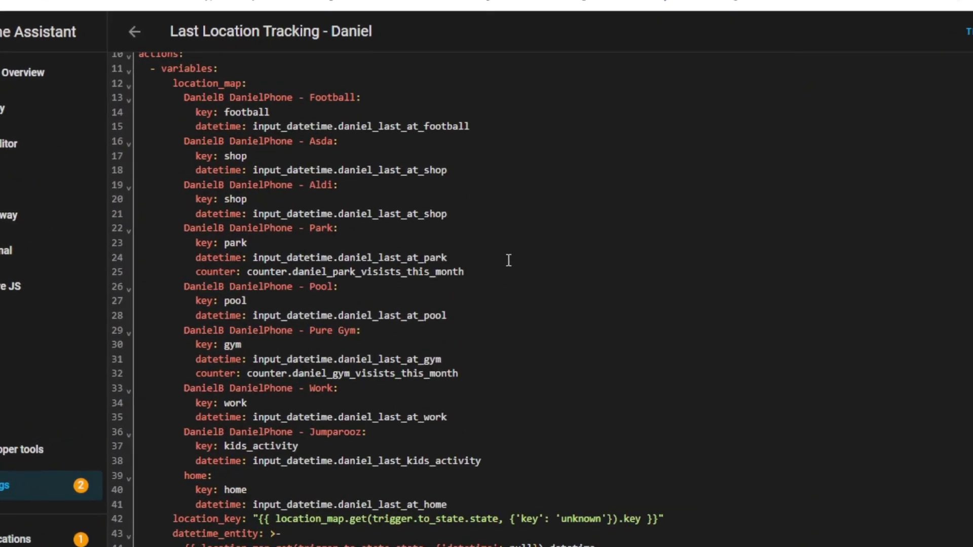
left_click_drag(470, 197, 187, 192)
left_click_drag(457, 301, 185, 304)
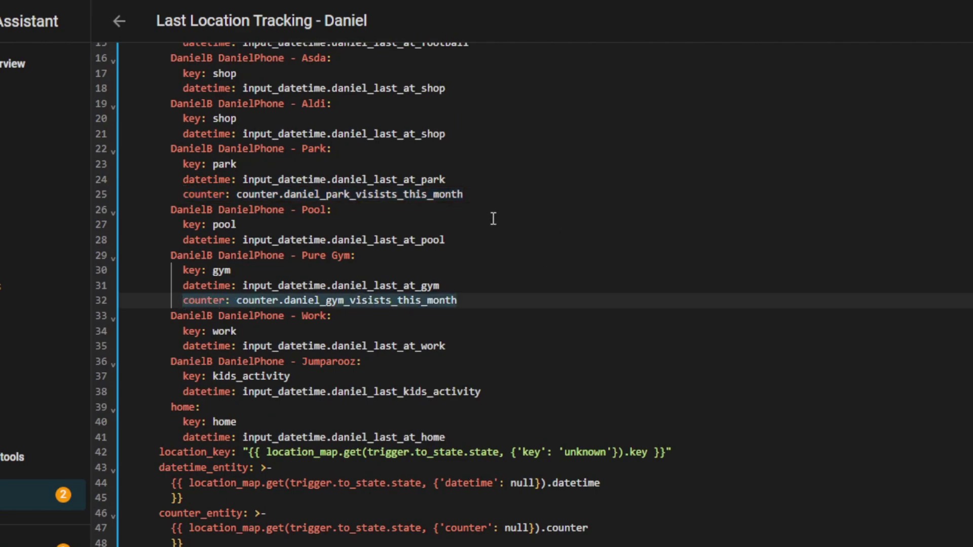
scroll(503, 246, "up", 3)
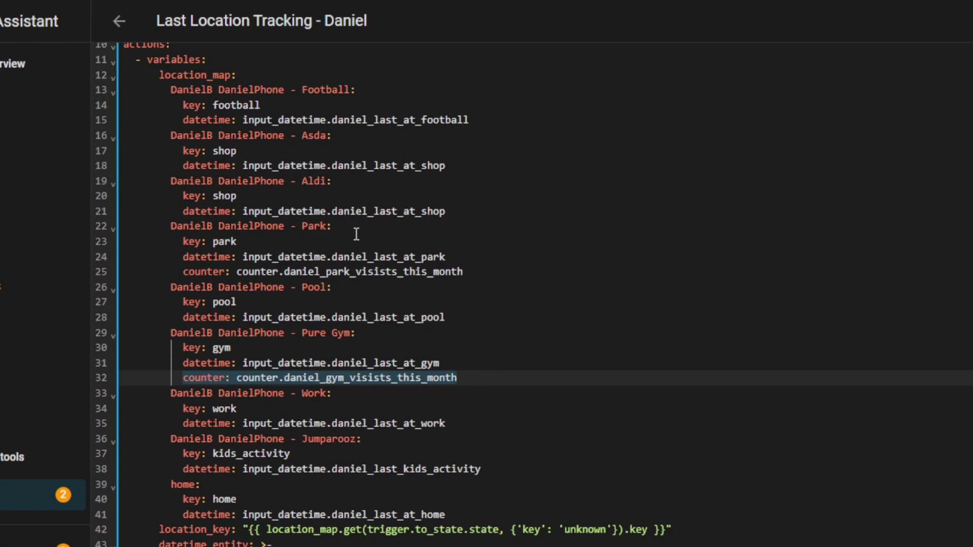
left_click_drag(333, 226, 173, 226)
left_click_drag(355, 333, 171, 333)
key("ctrl+c")
scroll(507, 263, "down", 8)
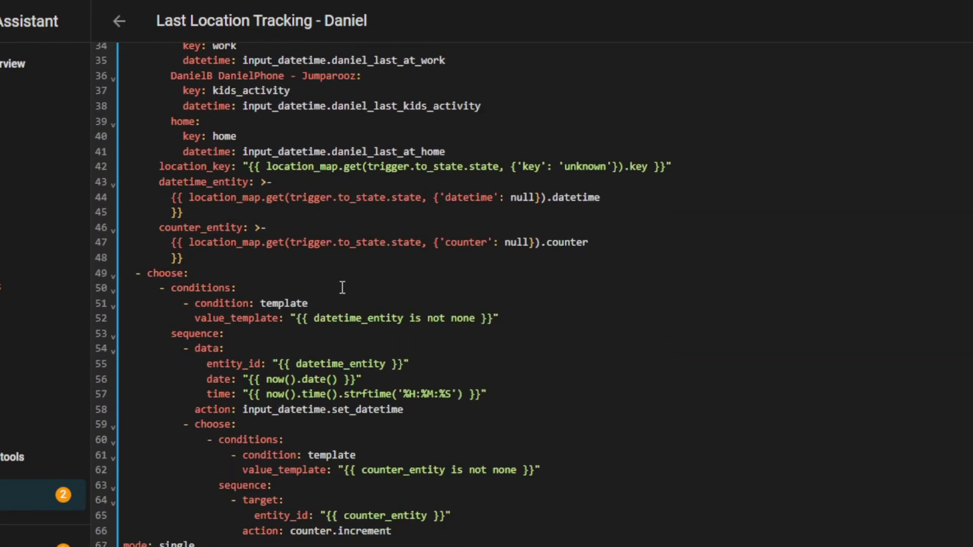
Review the counter check condition and counter.increment sequence, then go to Developer tools.
left_click_drag(419, 521, 41, 421)
left_click(456, 470)
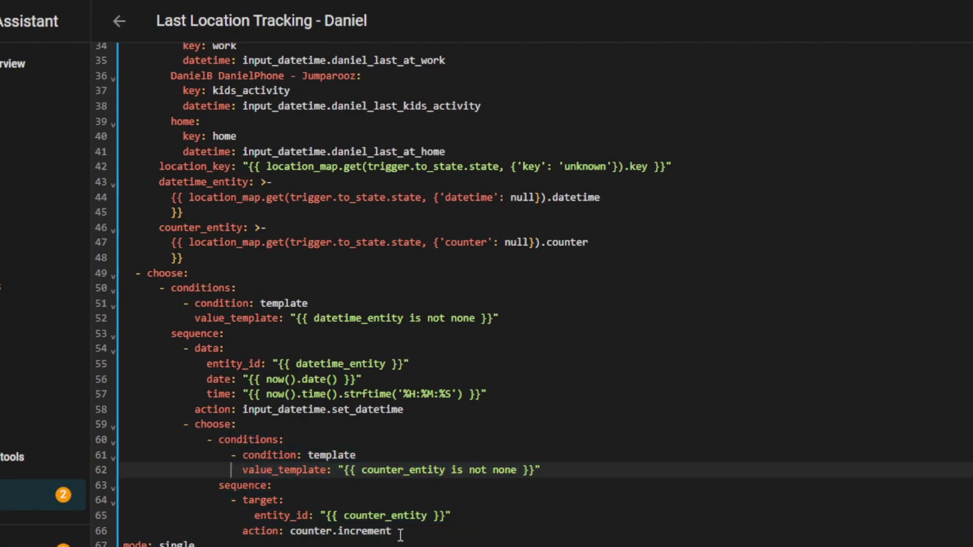
left_click_drag(400, 534, 65, 497)
left_click(428, 528)
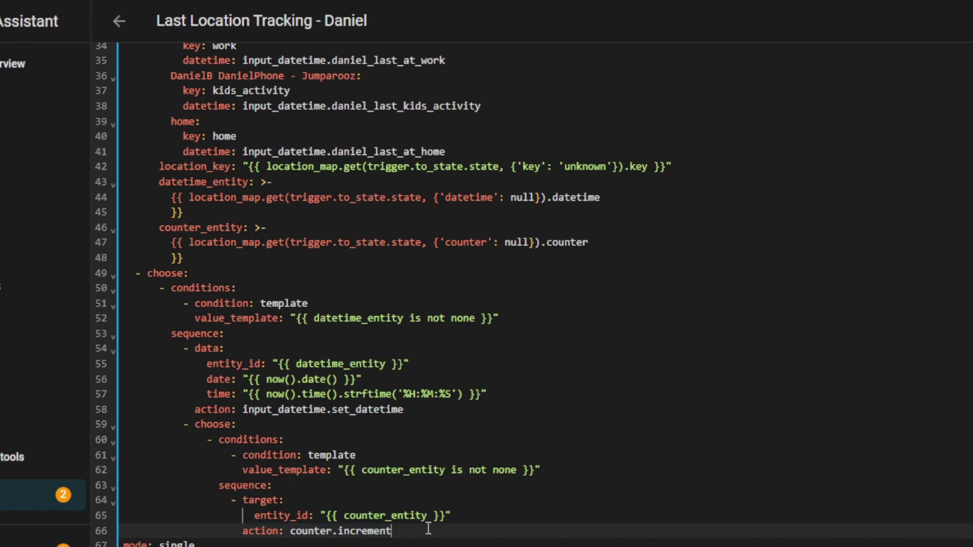
key("ctrl+Home")
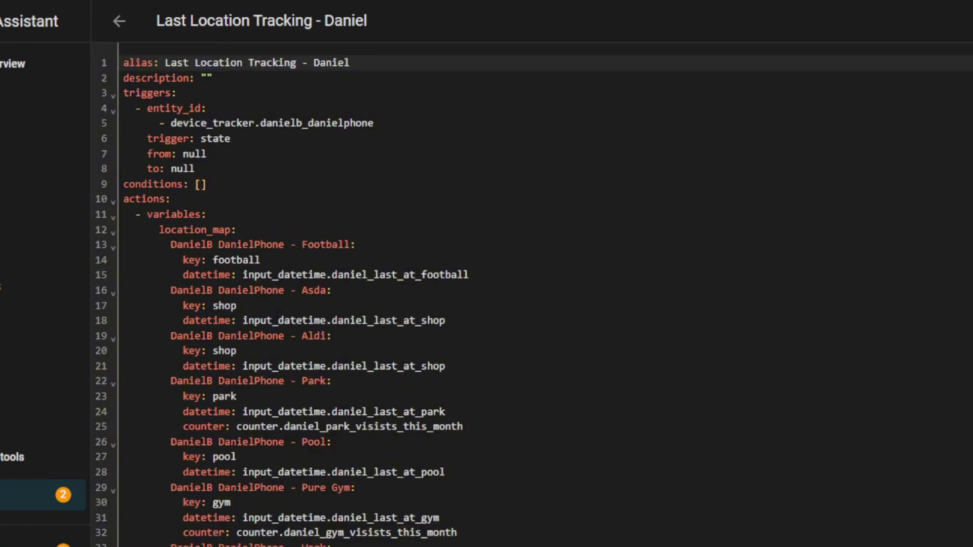
left_click(17, 462)
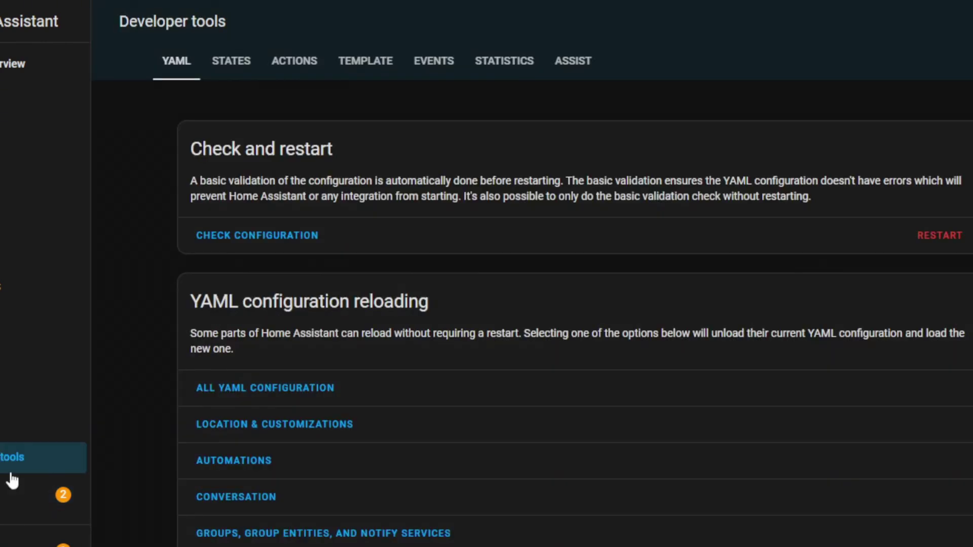
Filter for the phone's device tracker and set its state to the Pure Gym zone.
left_click(229, 62)
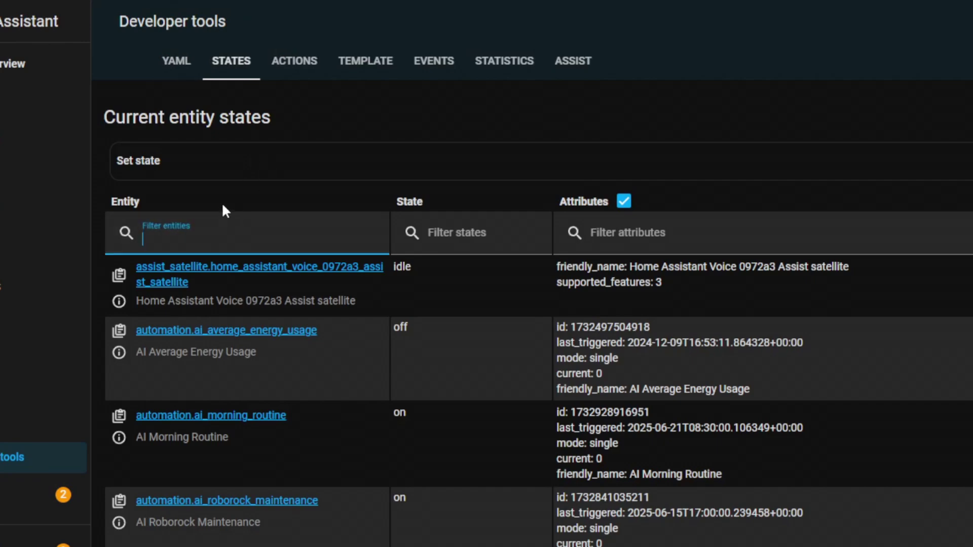
type("Daniel's")
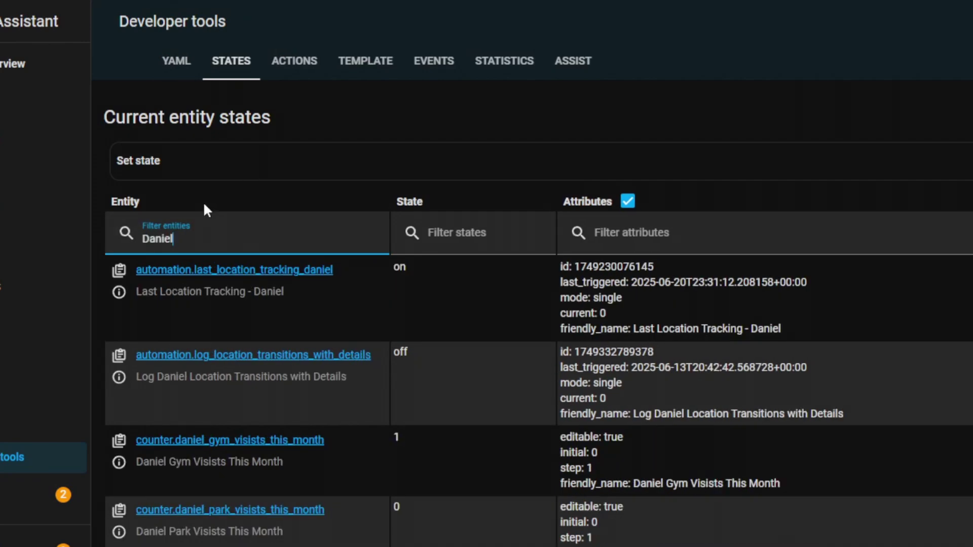
left_click(253, 271)
double_click(127, 344)
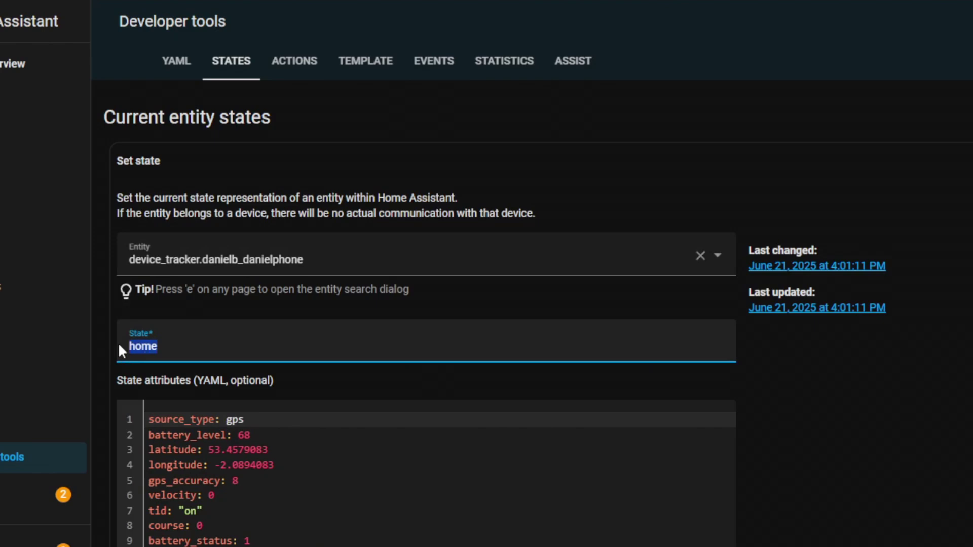
key("ctrl+v")
scroll(262, 474, "down", 2)
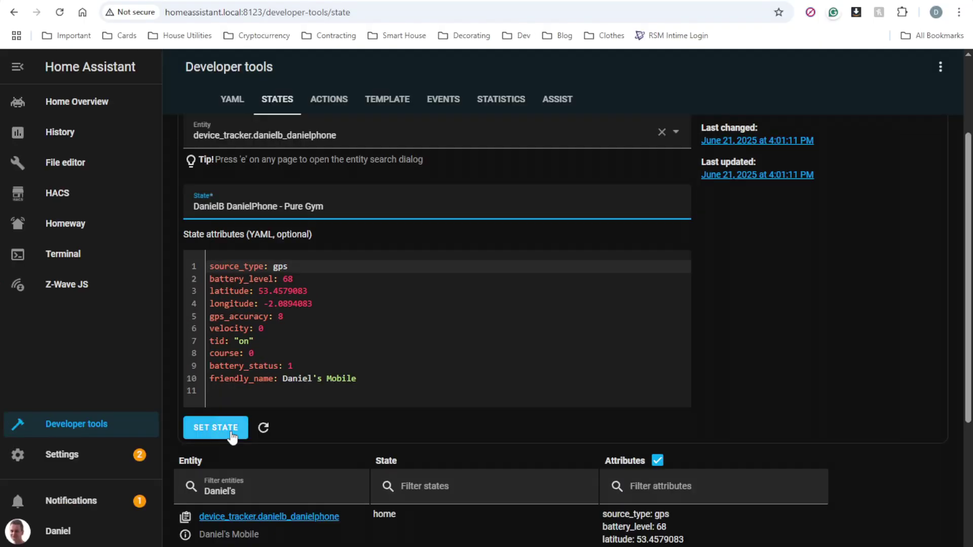
left_click(177, 538)
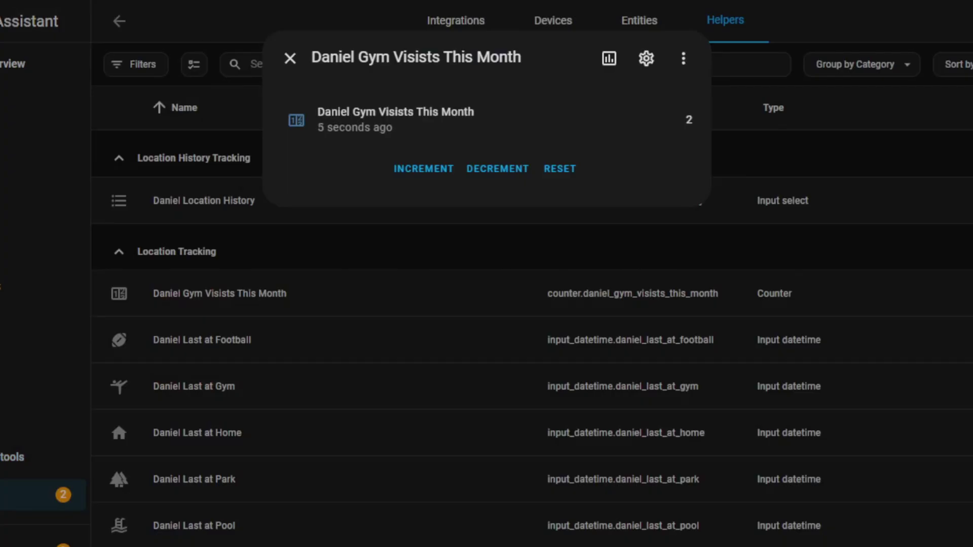
Check the monthly gym visits counter now reads 3 after applying Pure Gym again.
left_click_drag(522, 58, 317, 59)
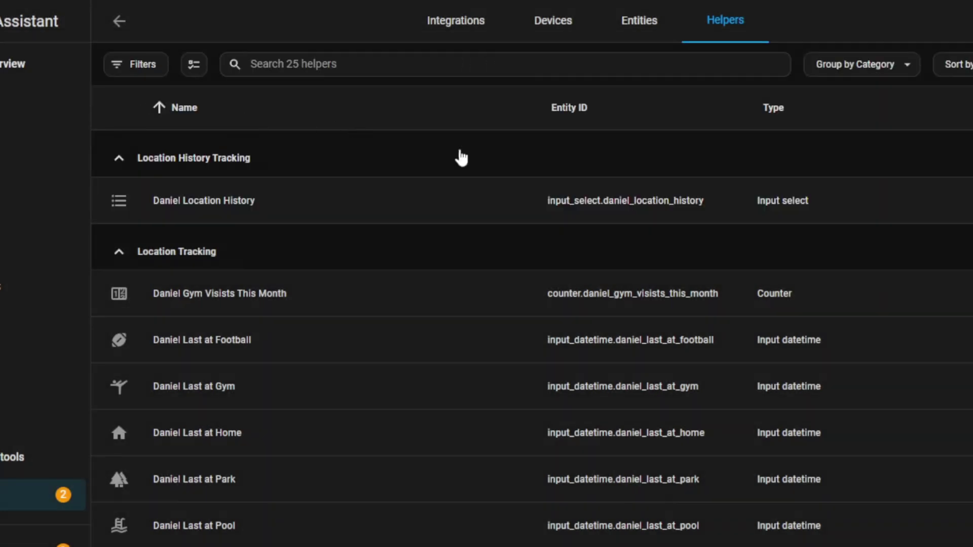
left_click(355, 294)
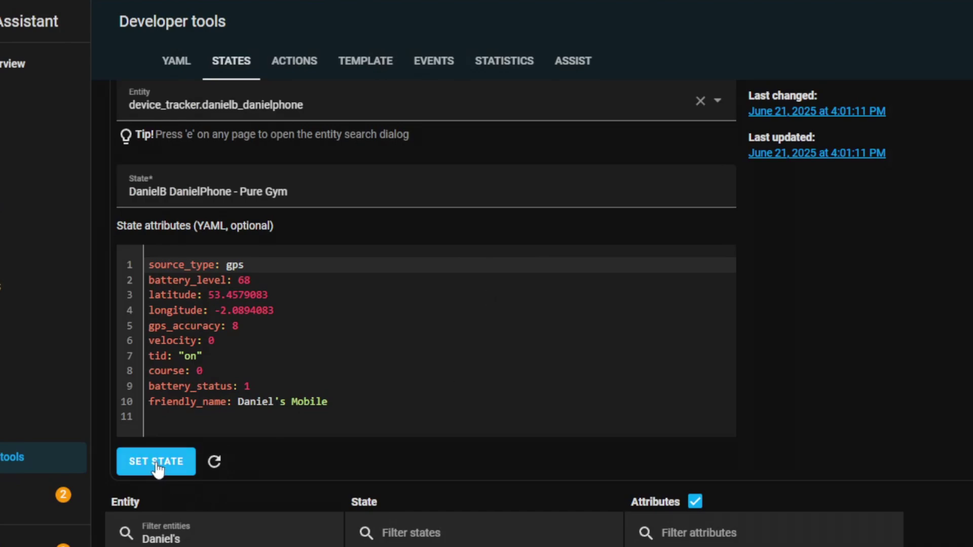
left_click(158, 464)
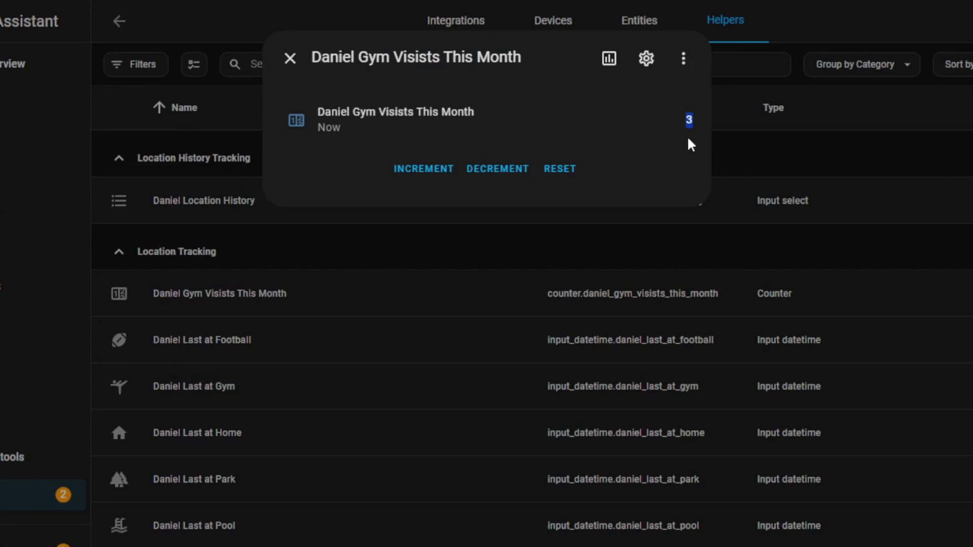
left_click(290, 59)
scroll(313, 432, "down", 5)
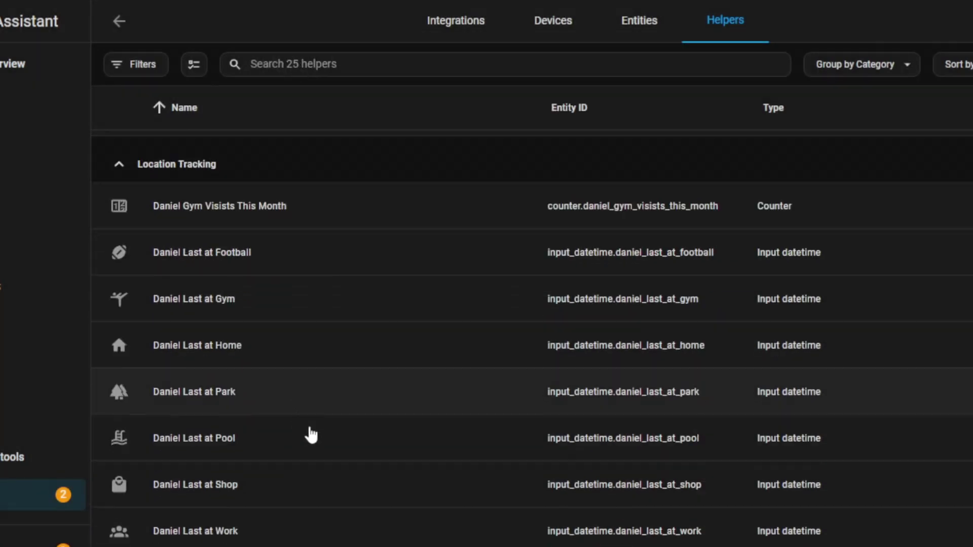
Change the tracker state from Pure Gym to Park and confirm the park counter reads 1.
left_click(322, 482)
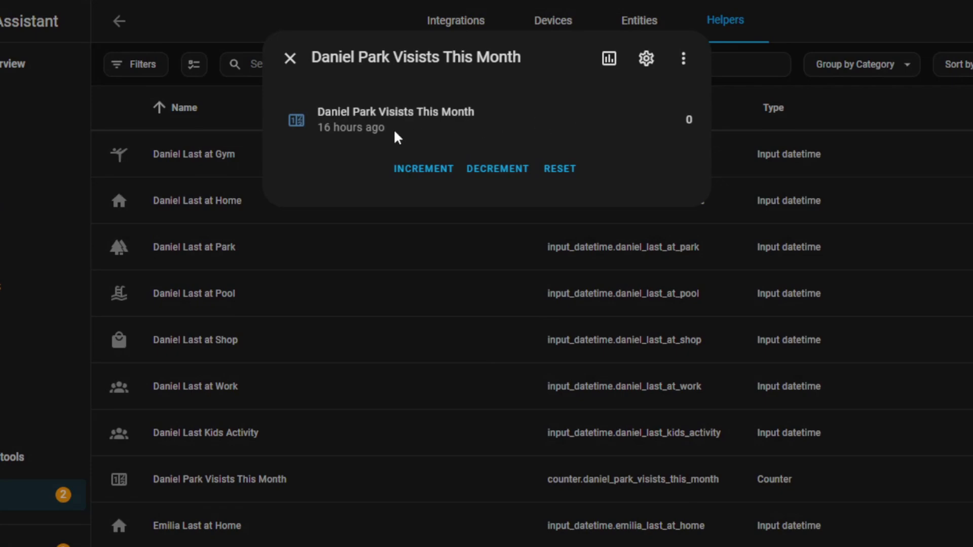
mouse_move(332, 131)
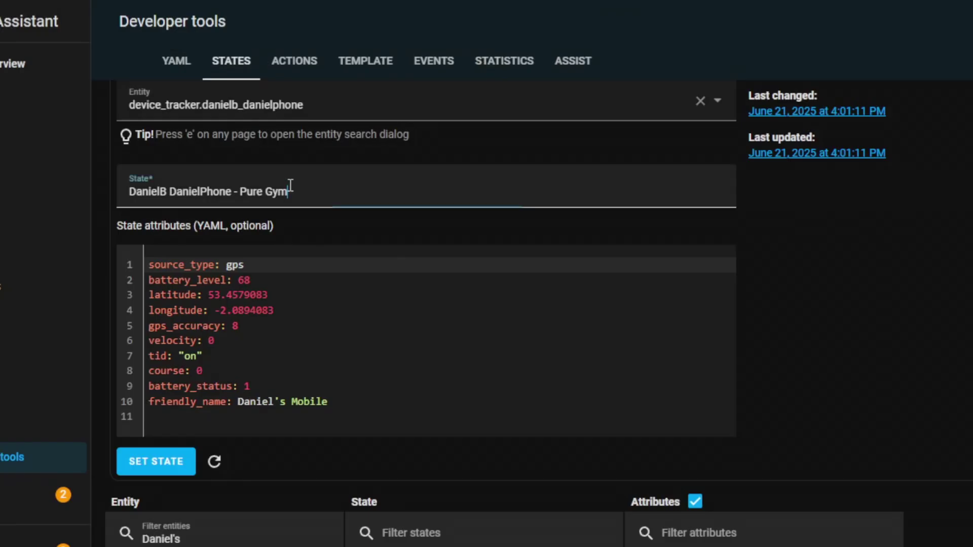
left_click_drag(288, 186, 251, 185)
type("ak")
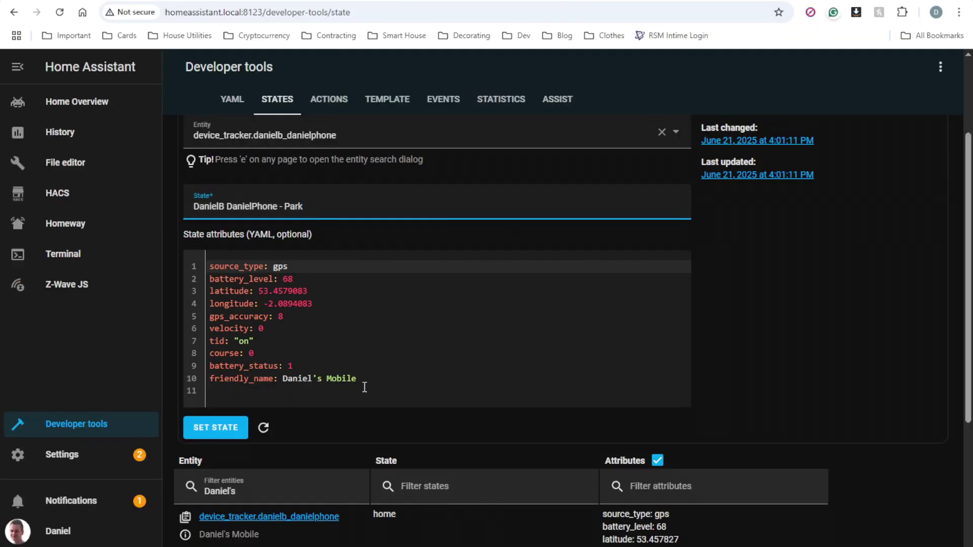
left_click(175, 462)
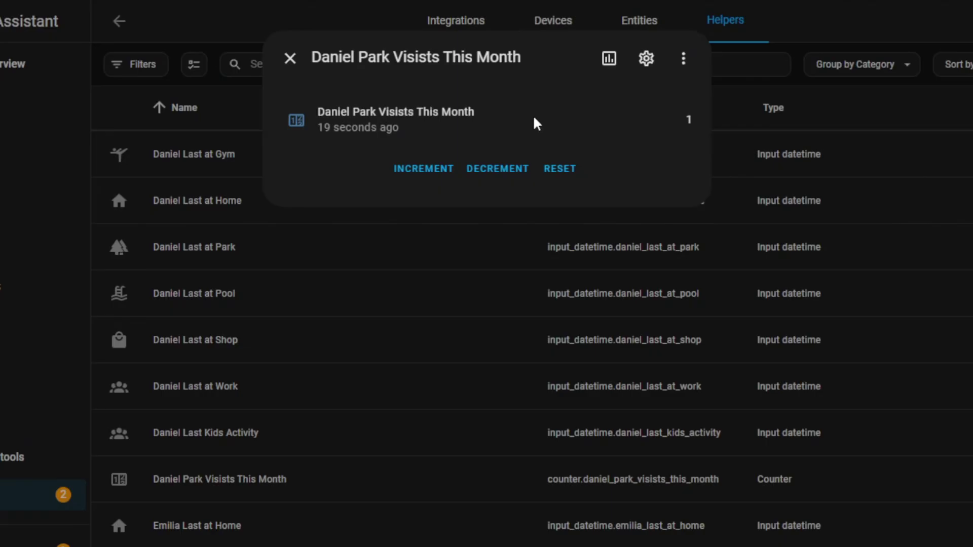
double_click(689, 120)
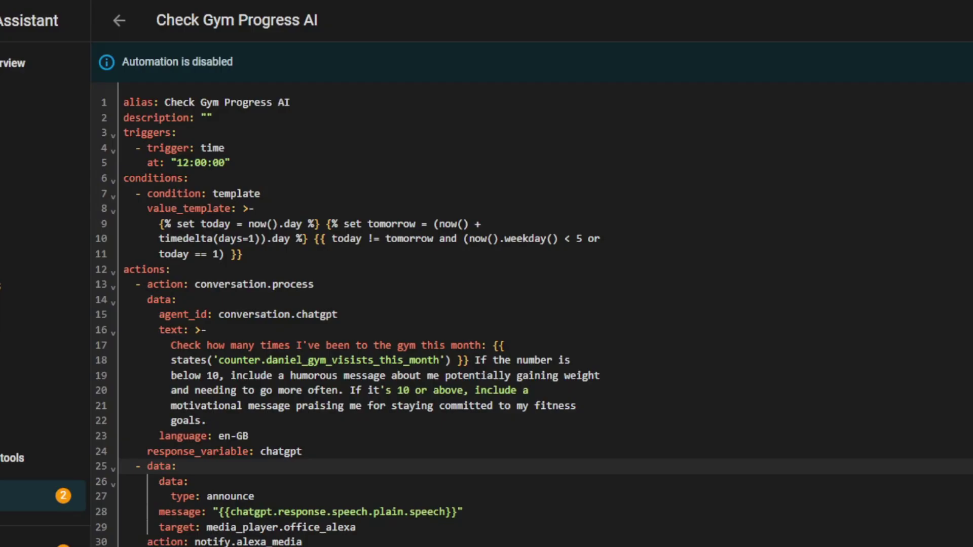
left_click_drag(225, 162, 173, 162)
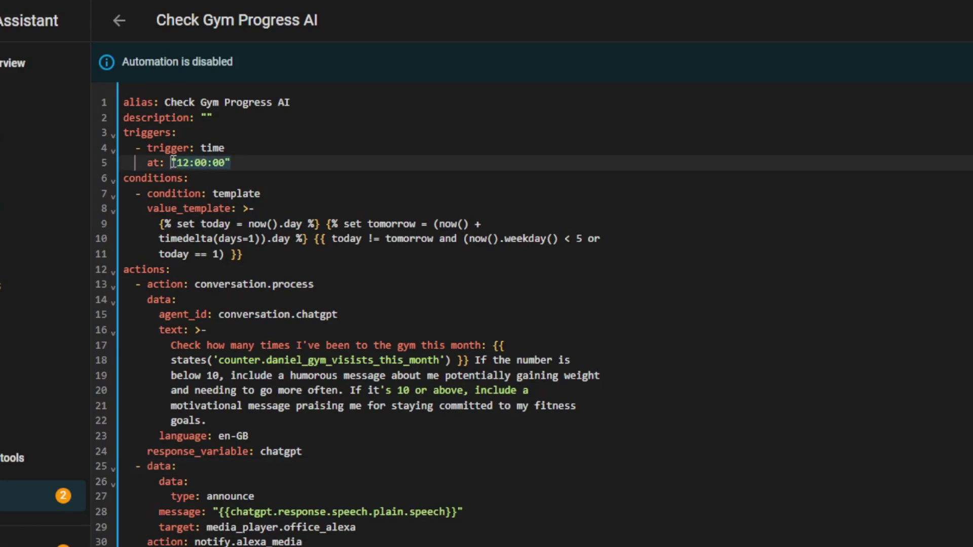
left_click_drag(263, 269, 98, 143)
scroll(202, 228, "down", 2)
left_click(228, 207)
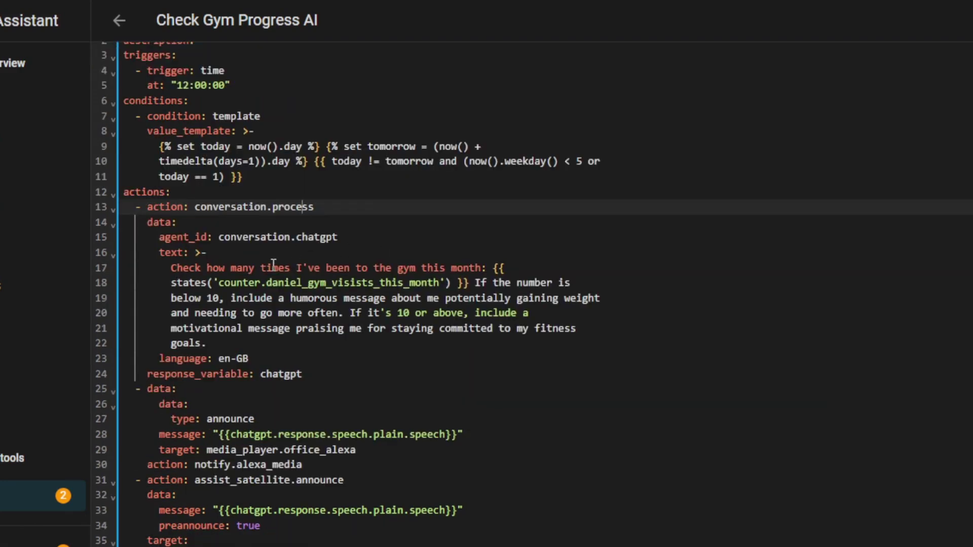
left_click_drag(240, 350, 45, 270)
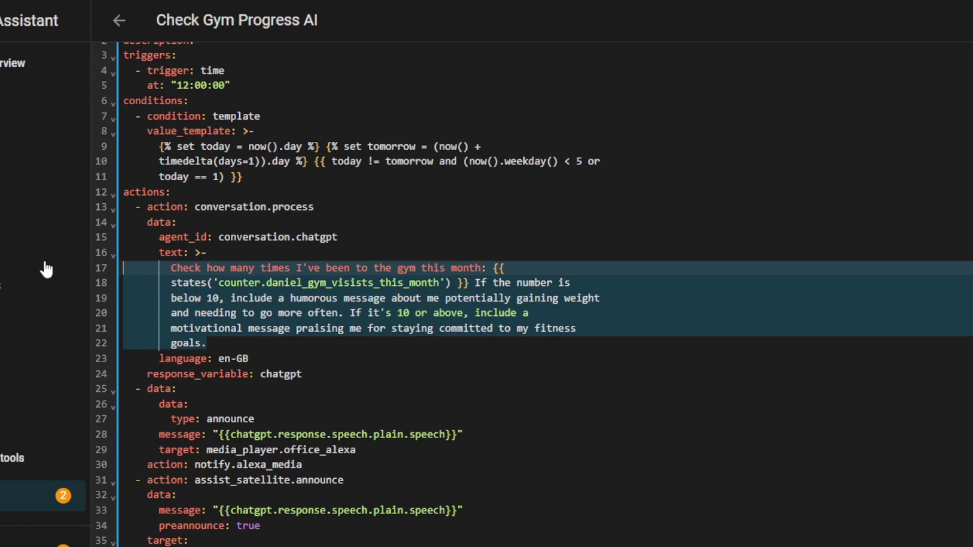
left_click(369, 310)
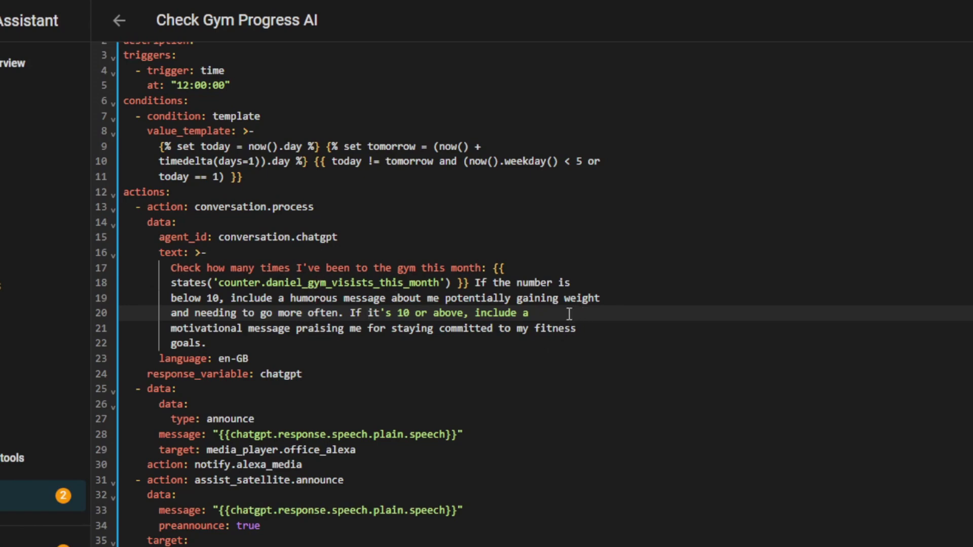
left_click_drag(345, 315, 194, 310)
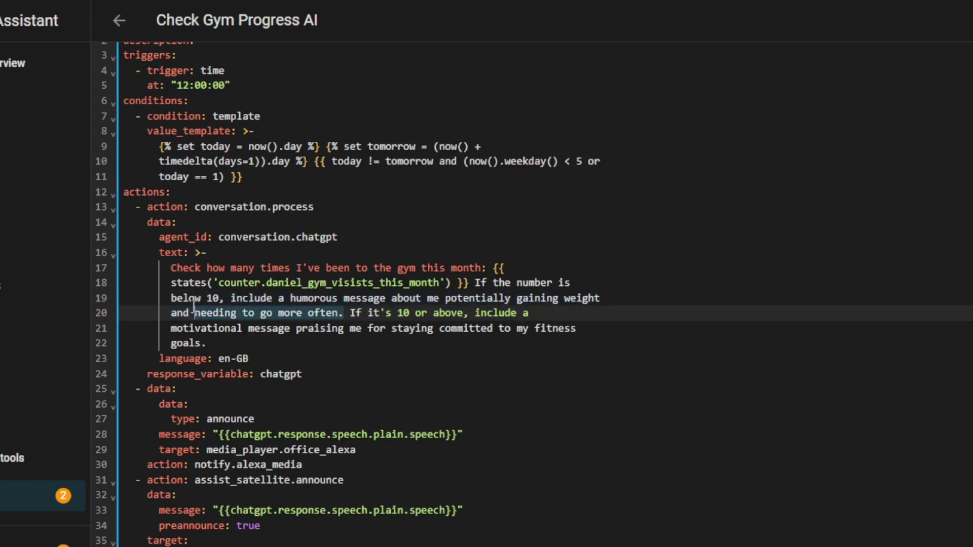
left_click(375, 328)
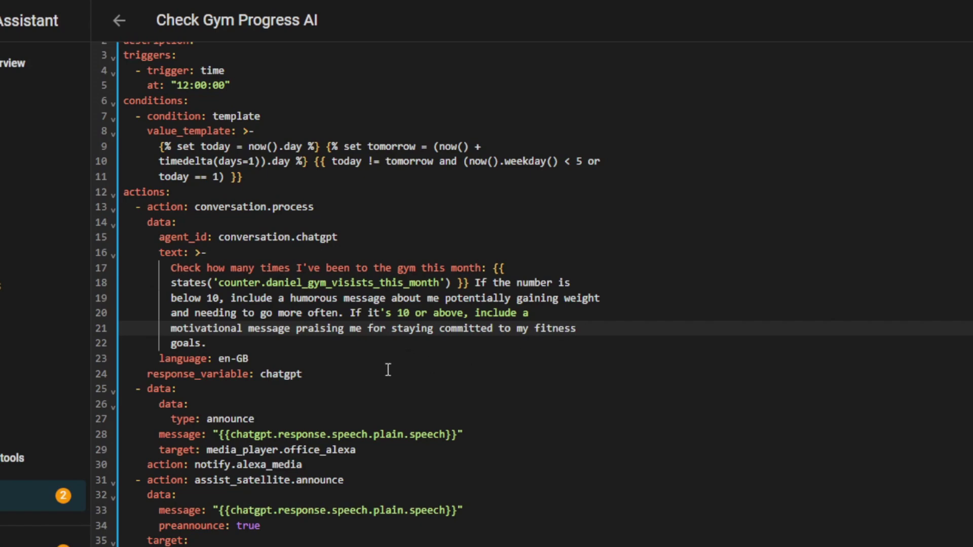
scroll(395, 354, "down", 1)
left_click_drag(386, 303, 31, 253)
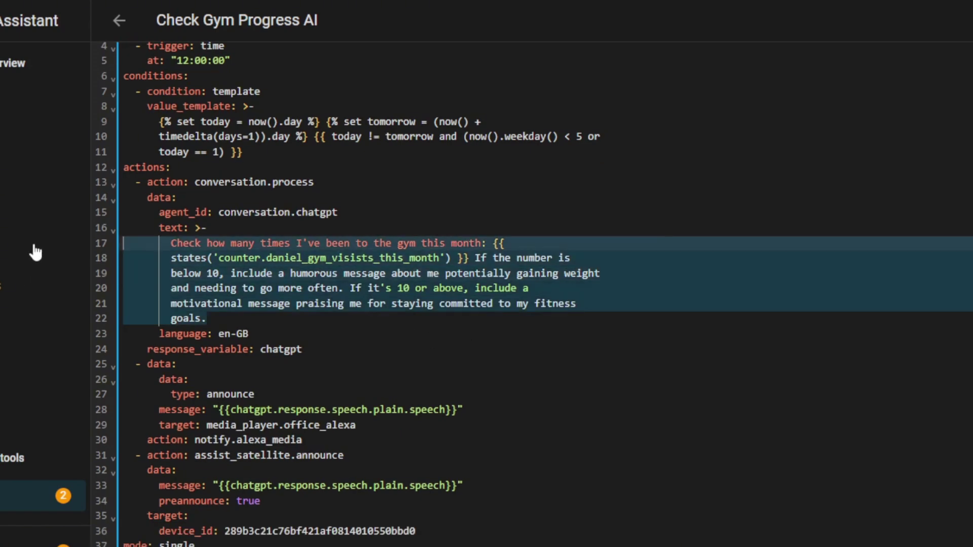
left_click(386, 303)
left_click_drag(352, 445, 61, 379)
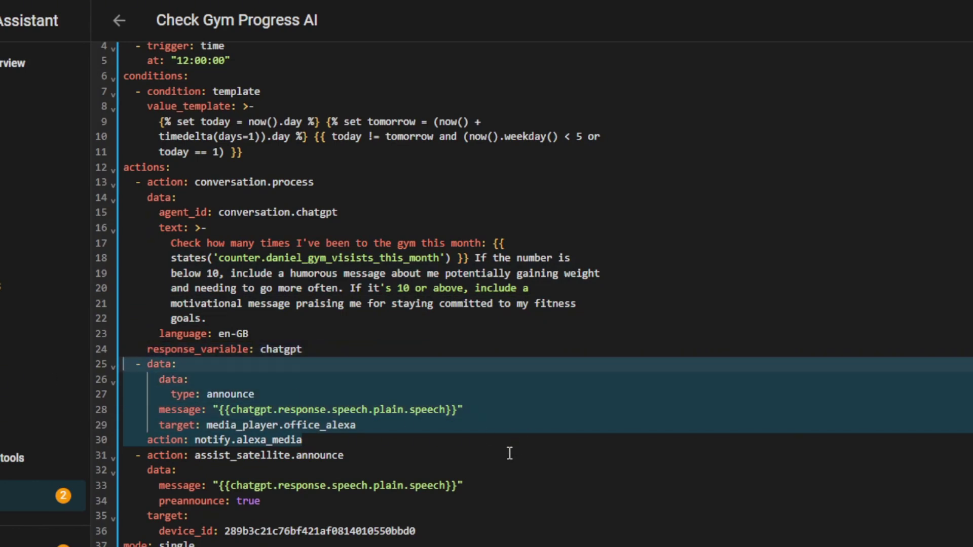
left_click_drag(416, 531, 91, 459)
left_click(404, 452)
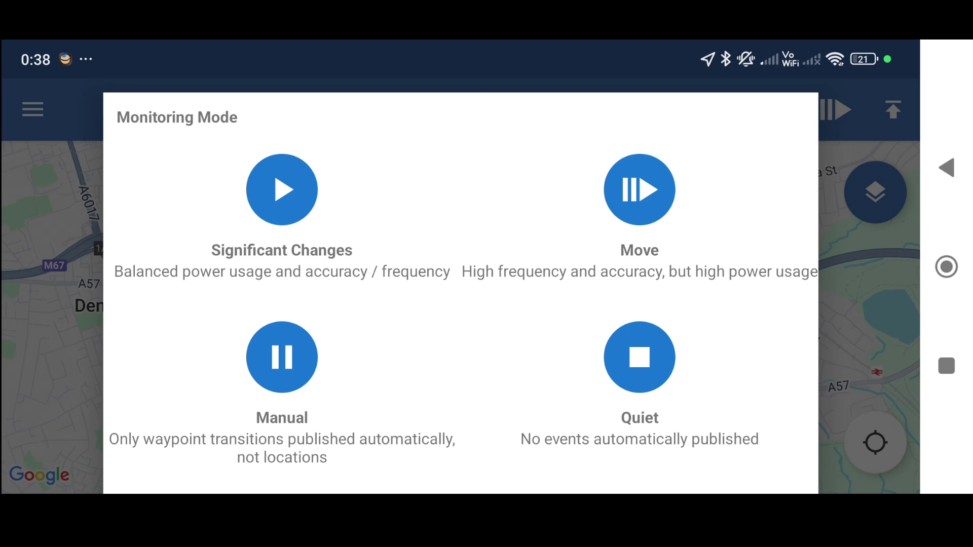
Dismiss Monitoring Mode and go to Preferences > Advanced, scrolling to the Locator settings.
key("Escape")
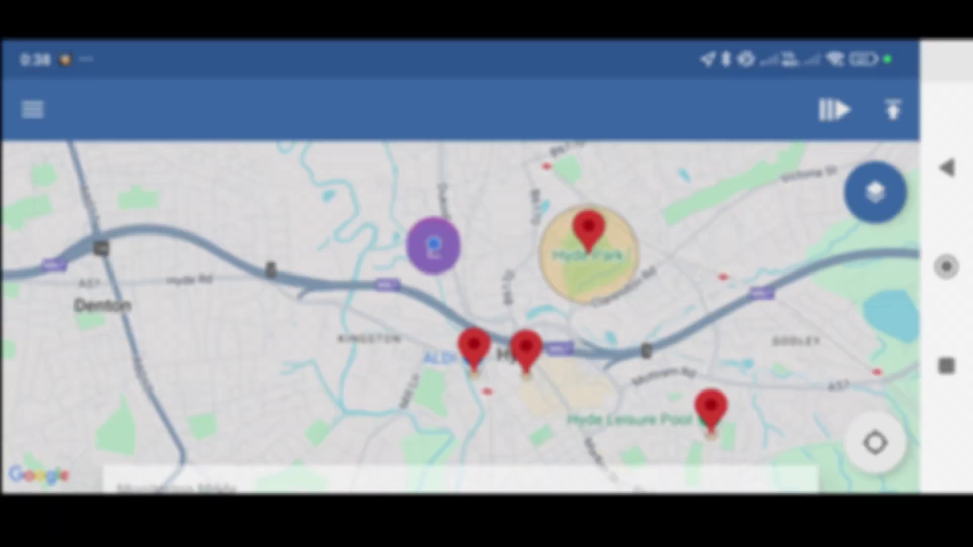
left_click(32, 109)
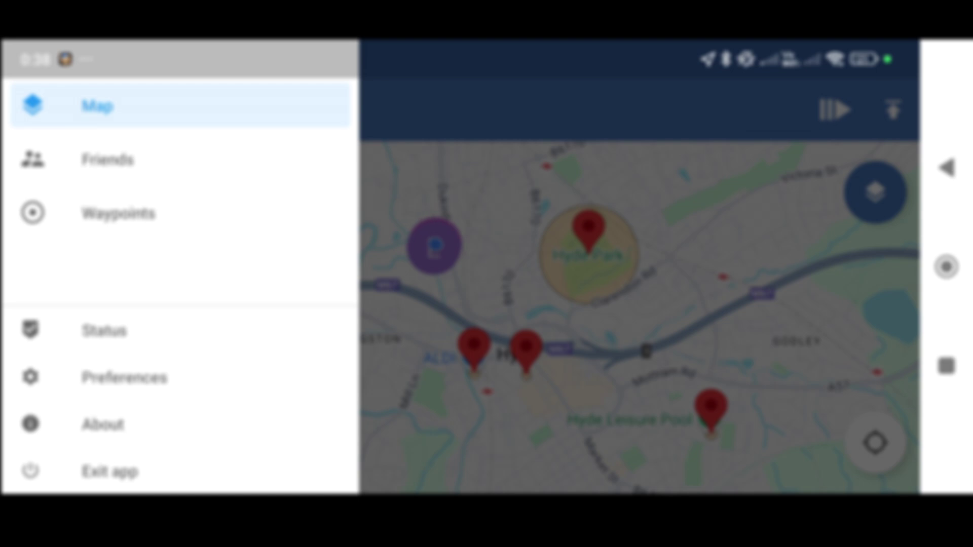
left_click(124, 378)
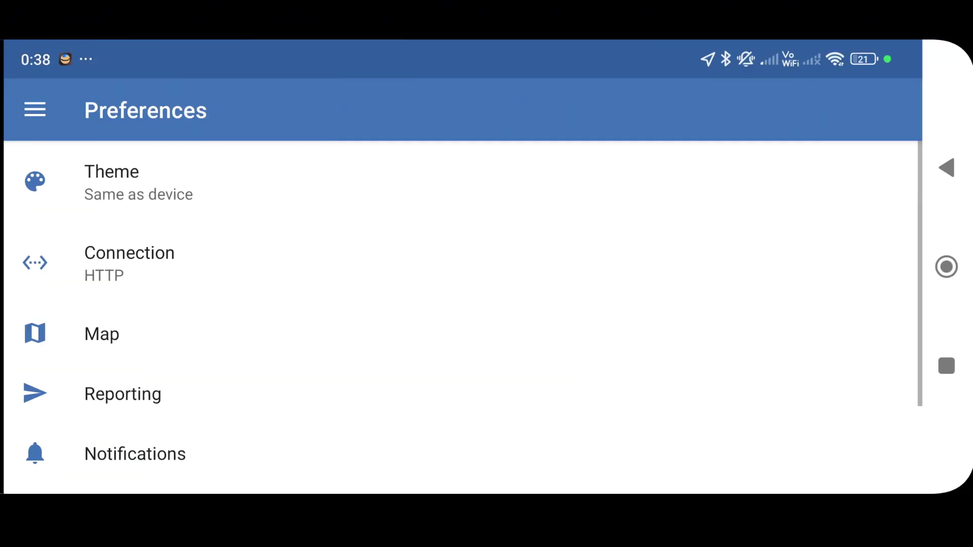
scroll(456, 304, "down", 3)
left_click(121, 404)
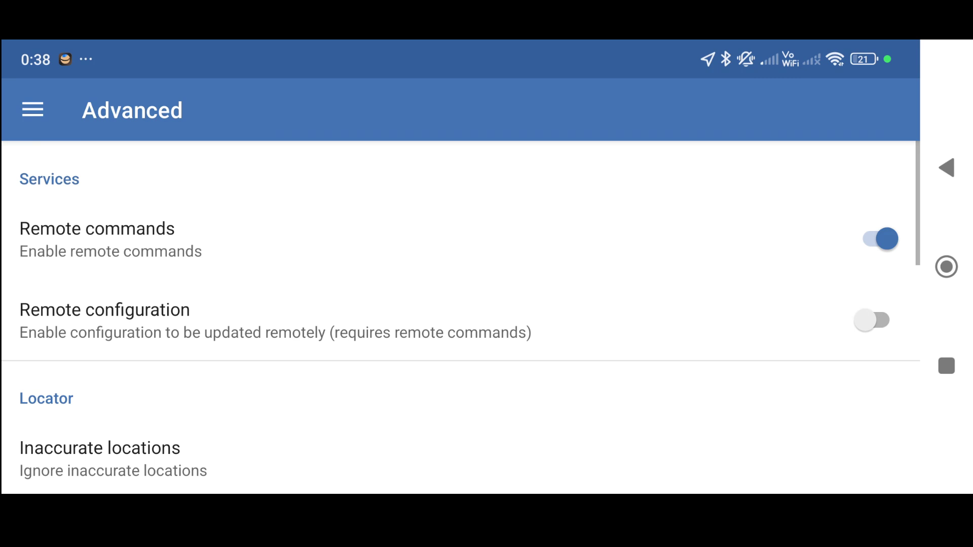
scroll(456, 304, "down", 4)
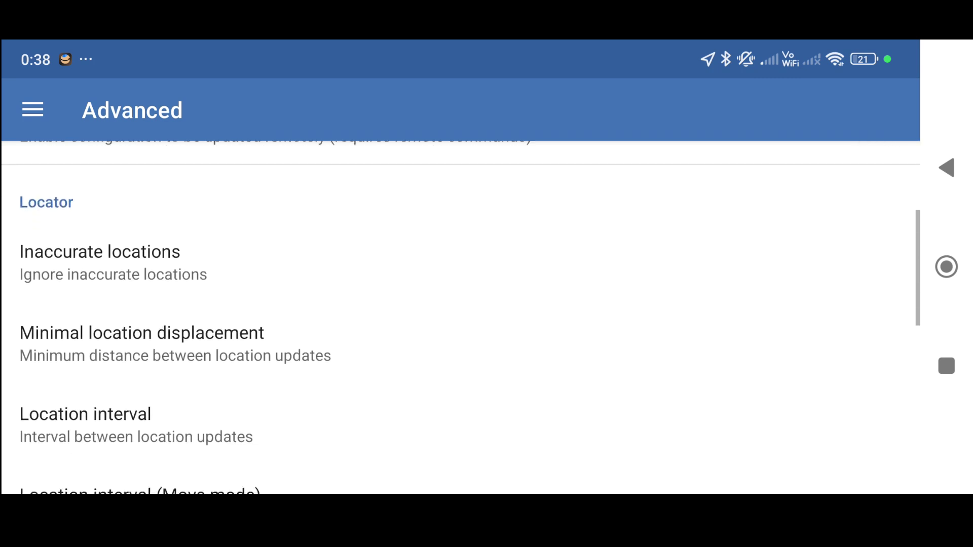
left_click(106, 324)
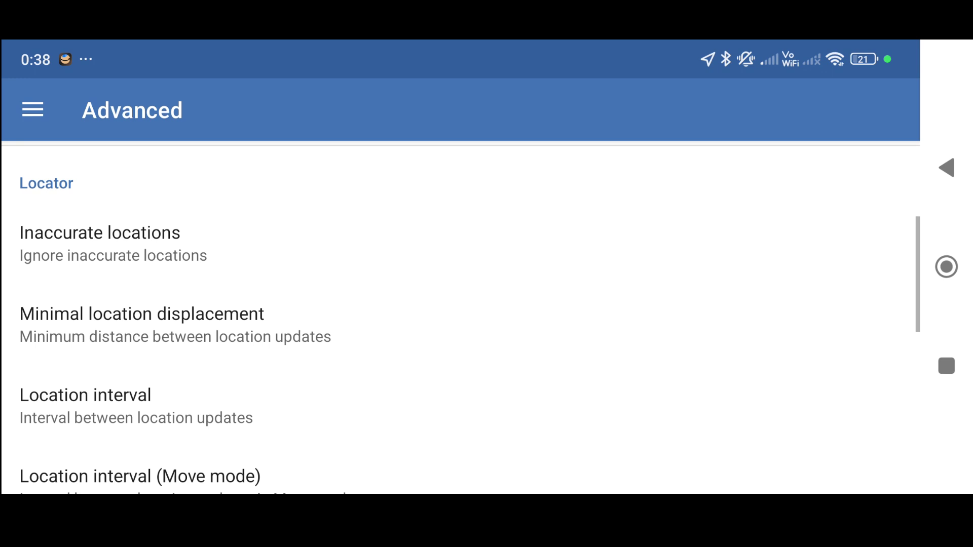
Check OwnTracks' Location interval (60 s), then confirm the Move mode location interval stays at 30 s.
left_click(102, 406)
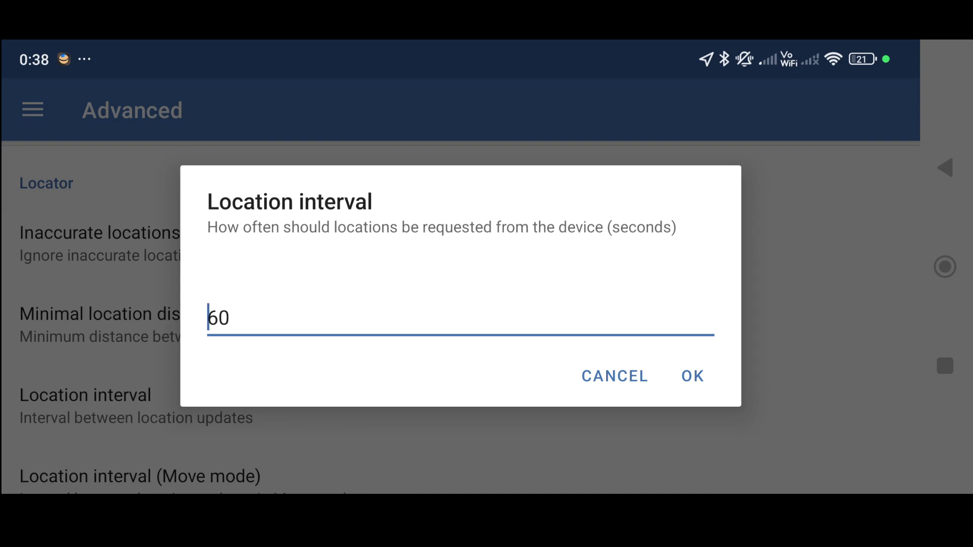
key("Escape")
scroll(456, 304, "down", 2)
left_click(101, 374)
left_click(218, 326)
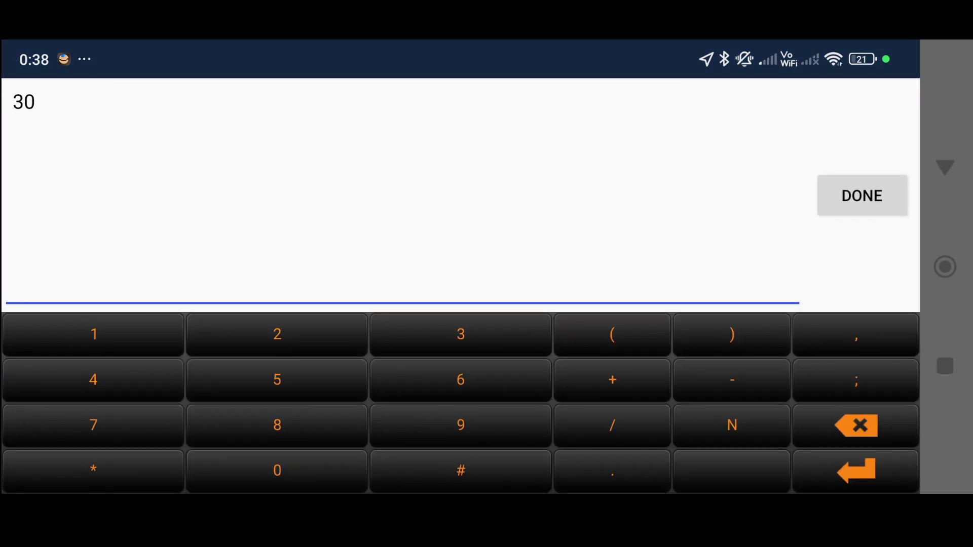
key("Escape")
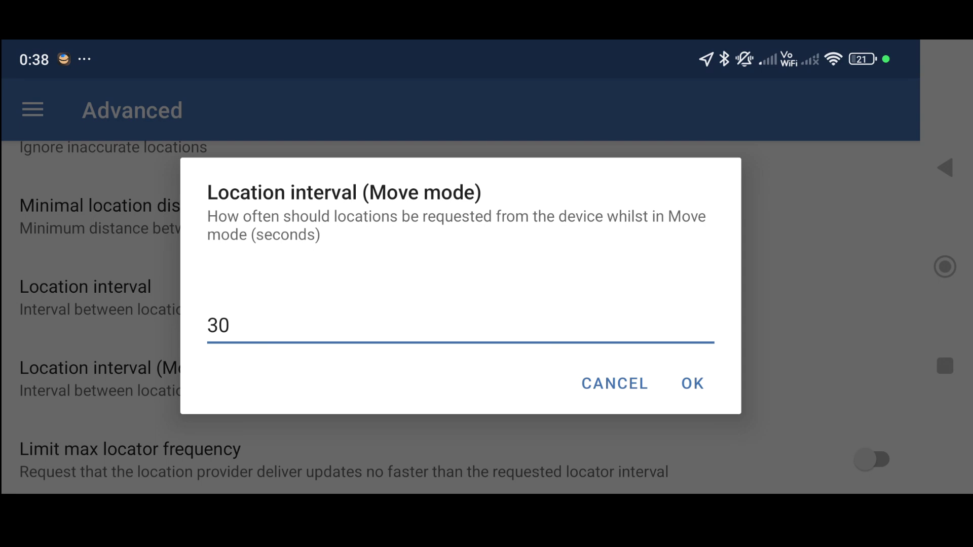